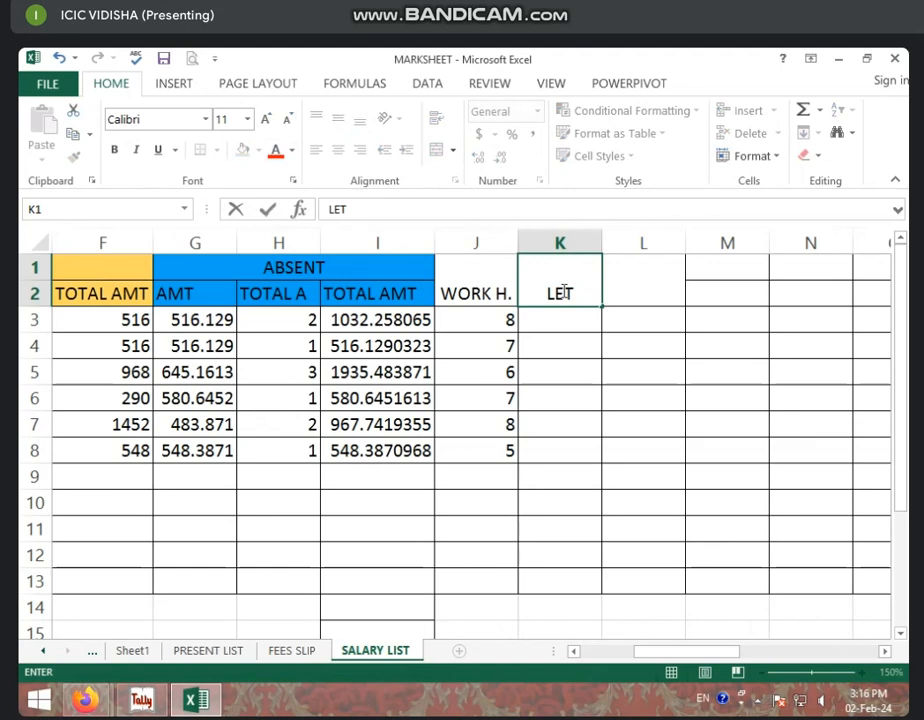
# Enter the heading "LET MIN. AMT" in the merged header cell K1.
pyautogui.write('MINT')
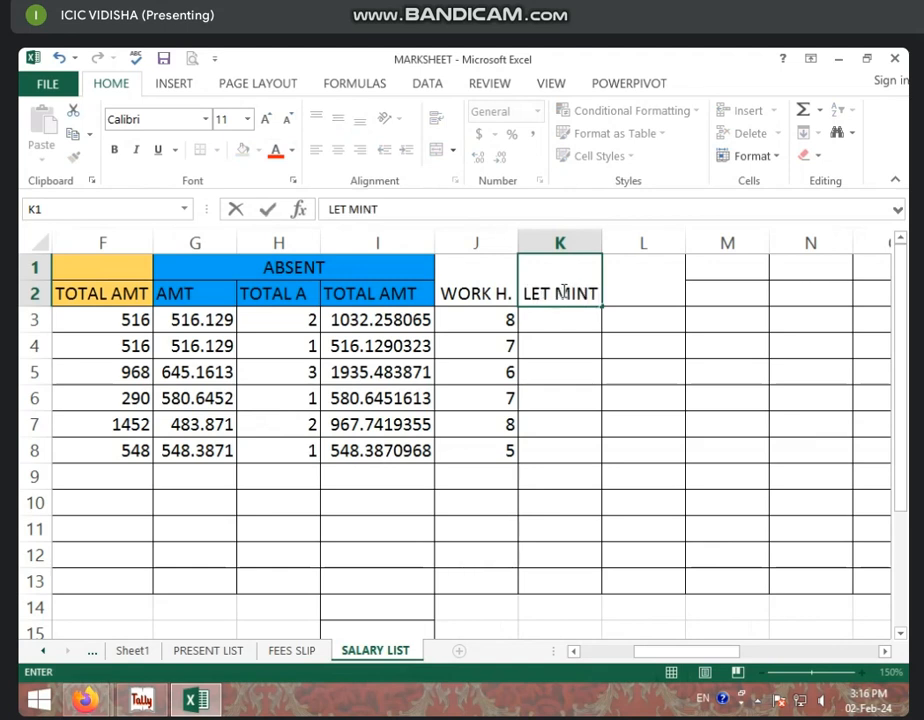
pyautogui.press('BackSpace')
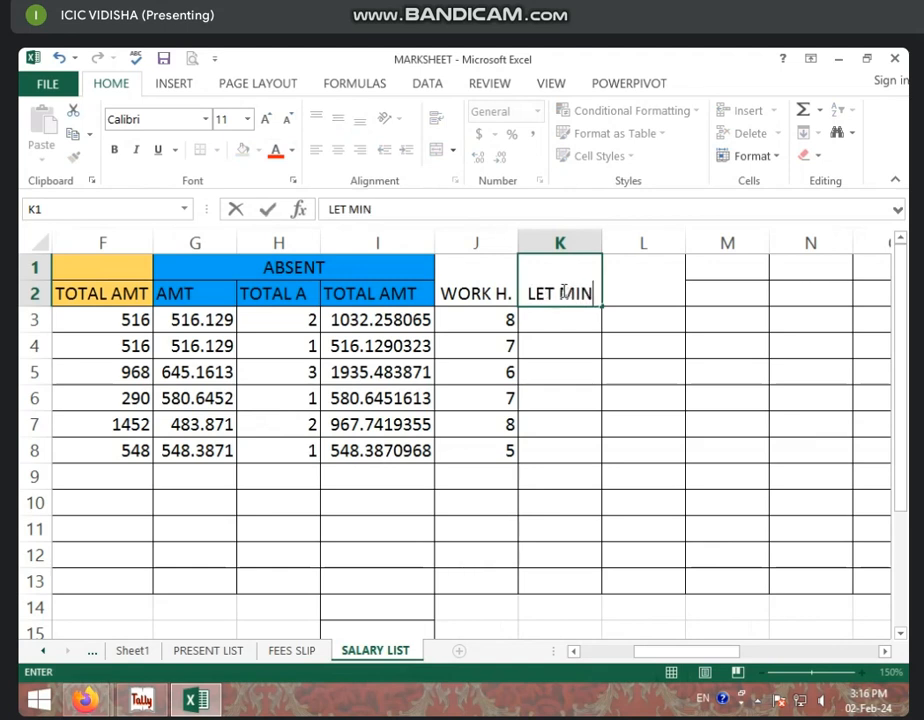
pyautogui.write('.')
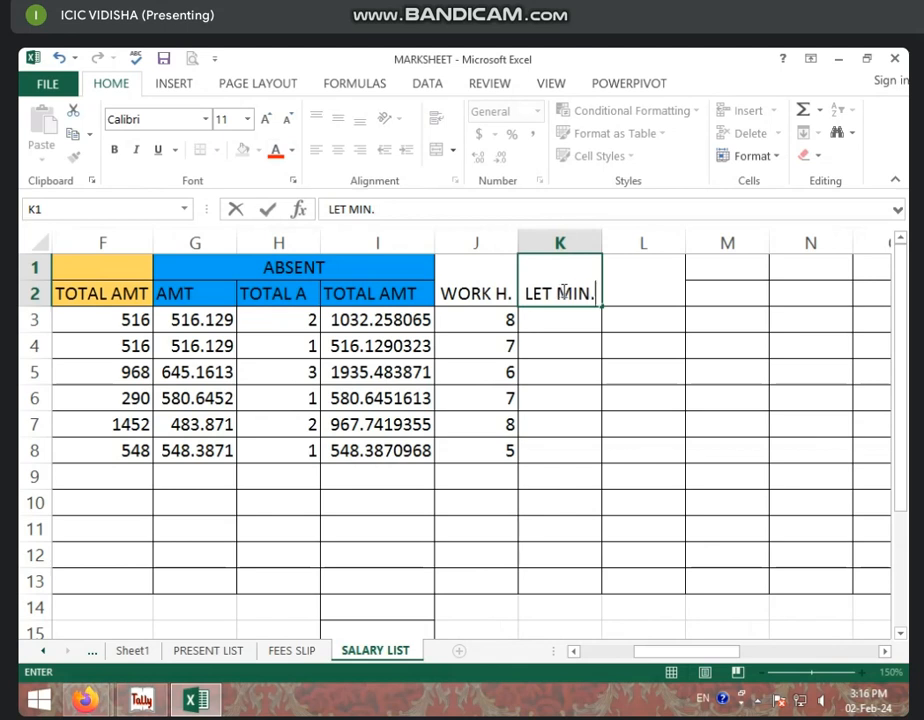
pyautogui.write(' AMT')
pyautogui.press('Return')
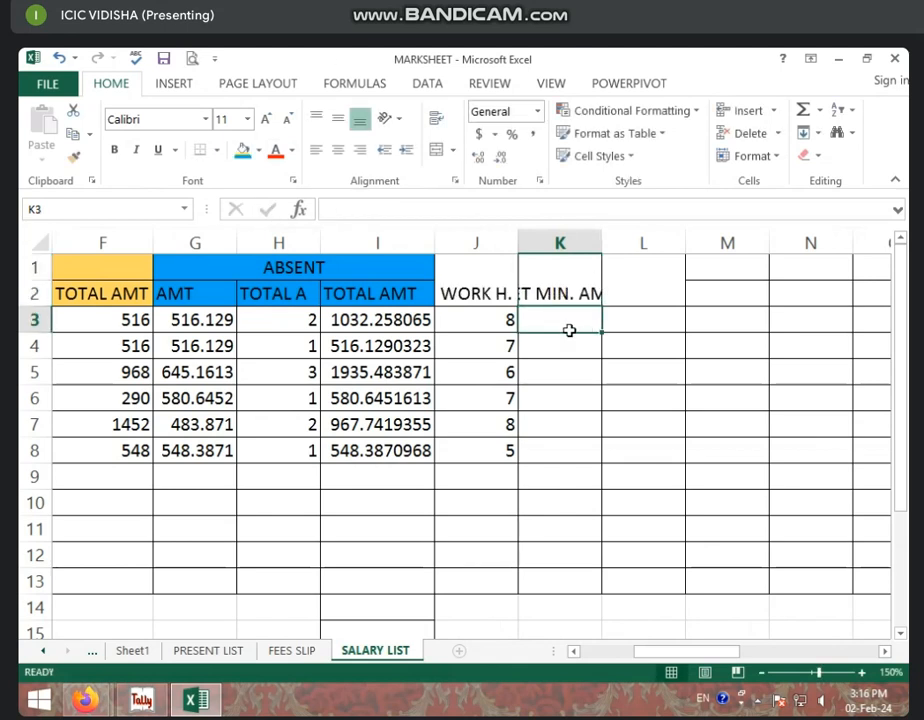
pyautogui.write('=')
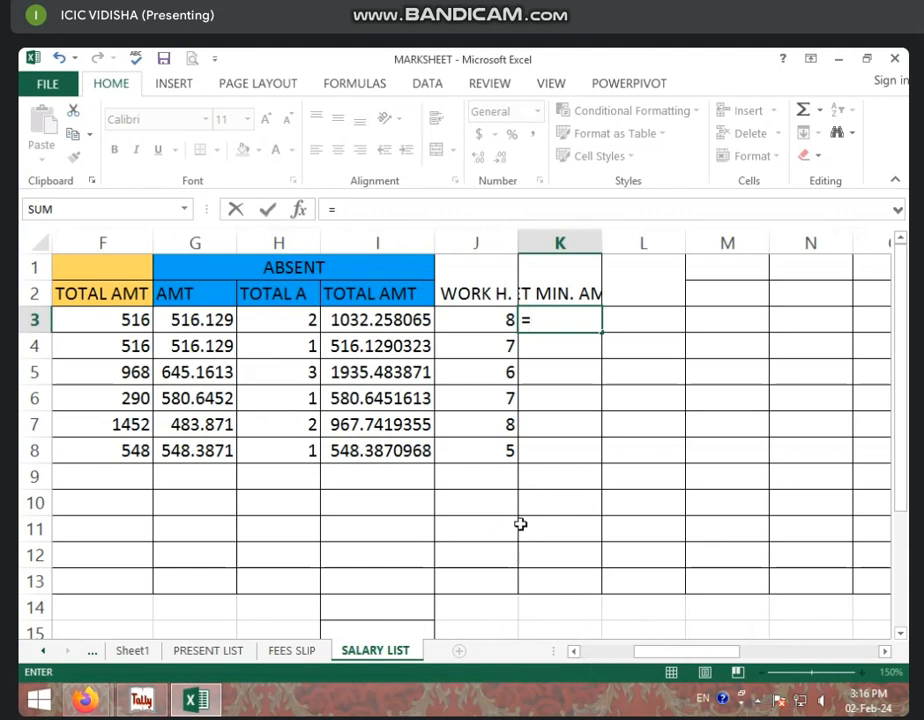
pyautogui.click(541, 295)
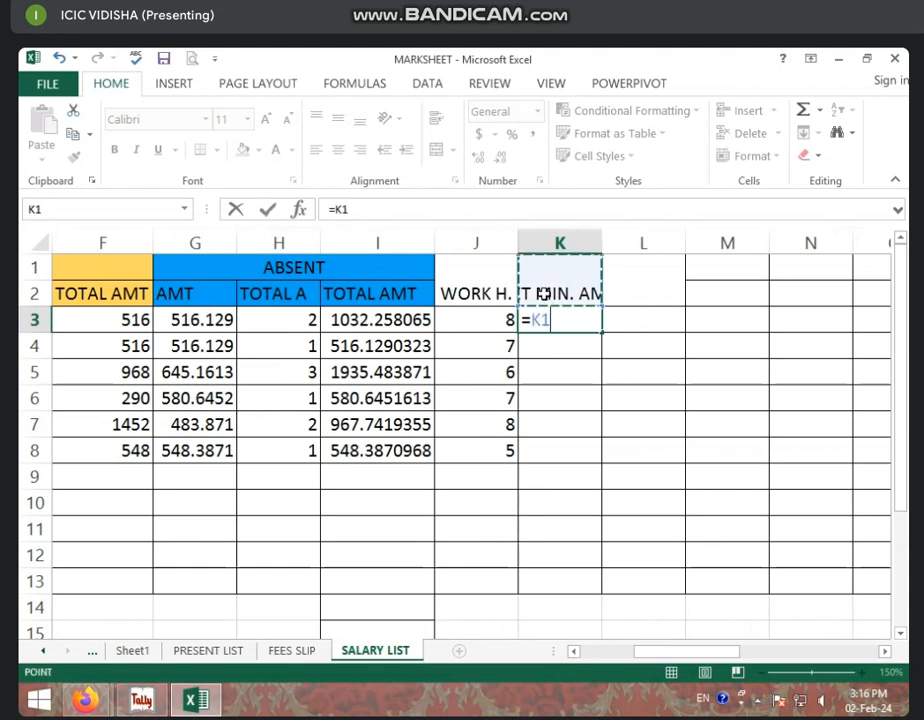
pyautogui.click(573, 320)
pyautogui.press('BackSpace')
pyautogui.press('BackSpace')
pyautogui.press('Escape')
# Replace the heading in K1 with "PER H. SALARY" and wrap its text within the cell.
pyautogui.click(561, 285)
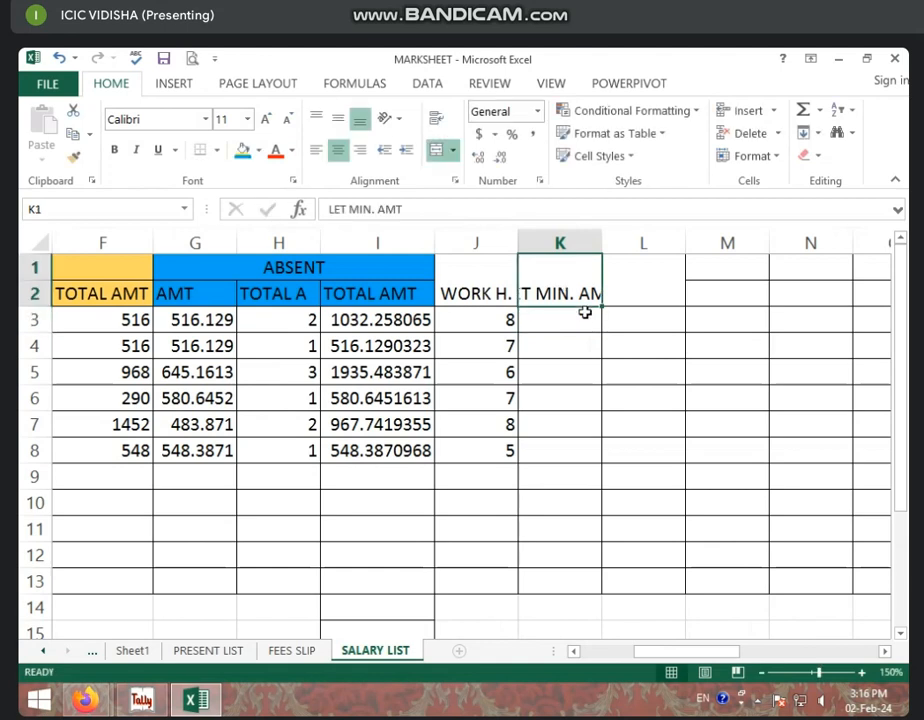
pyautogui.write('PER ')
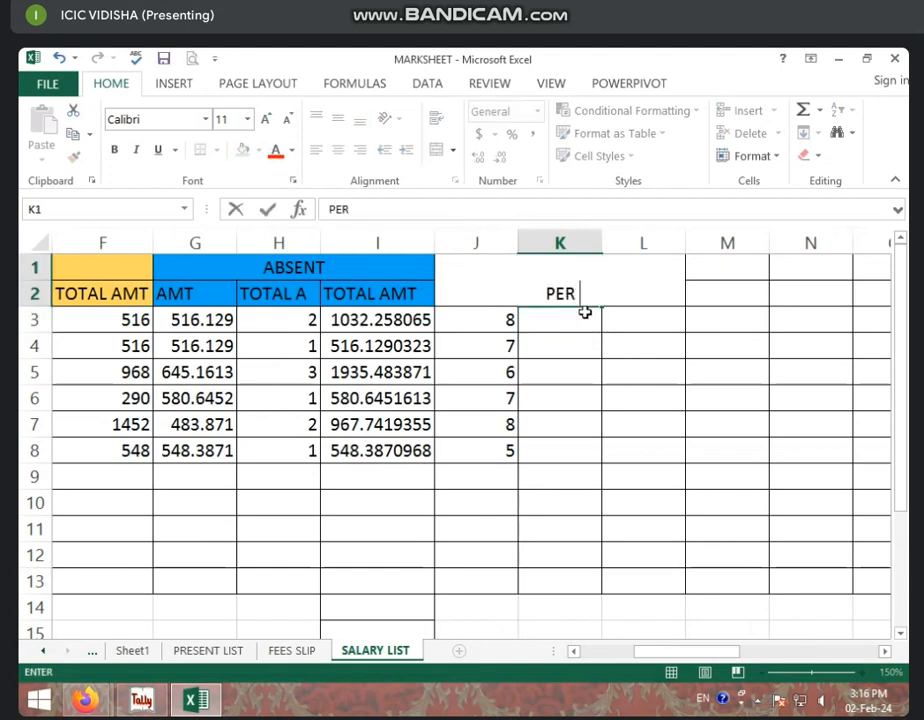
pyautogui.write('H. SALAR')
pyautogui.click(585, 313)
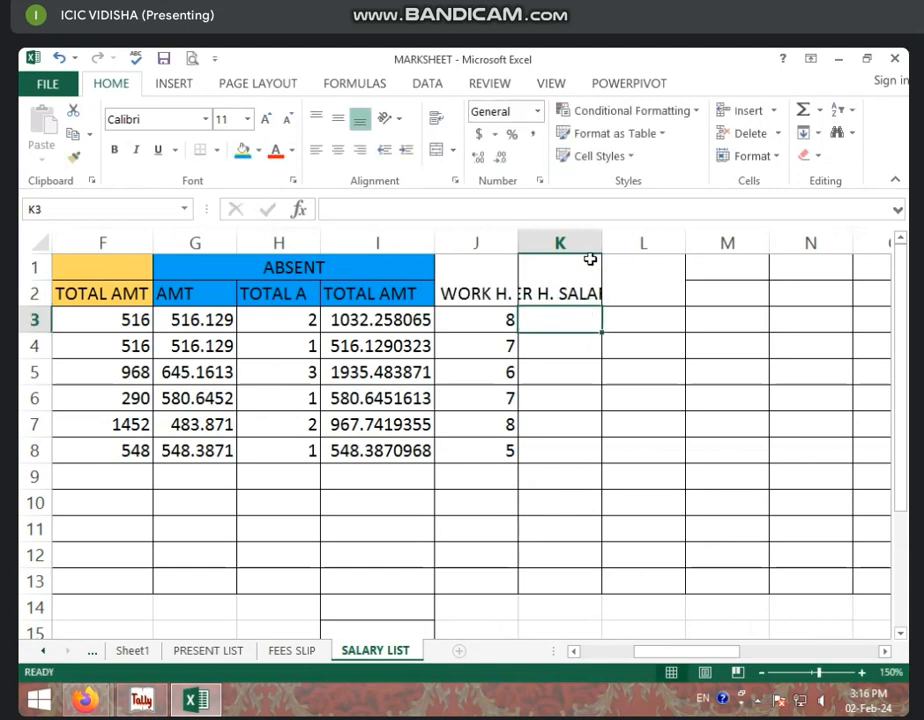
pyautogui.click(567, 268)
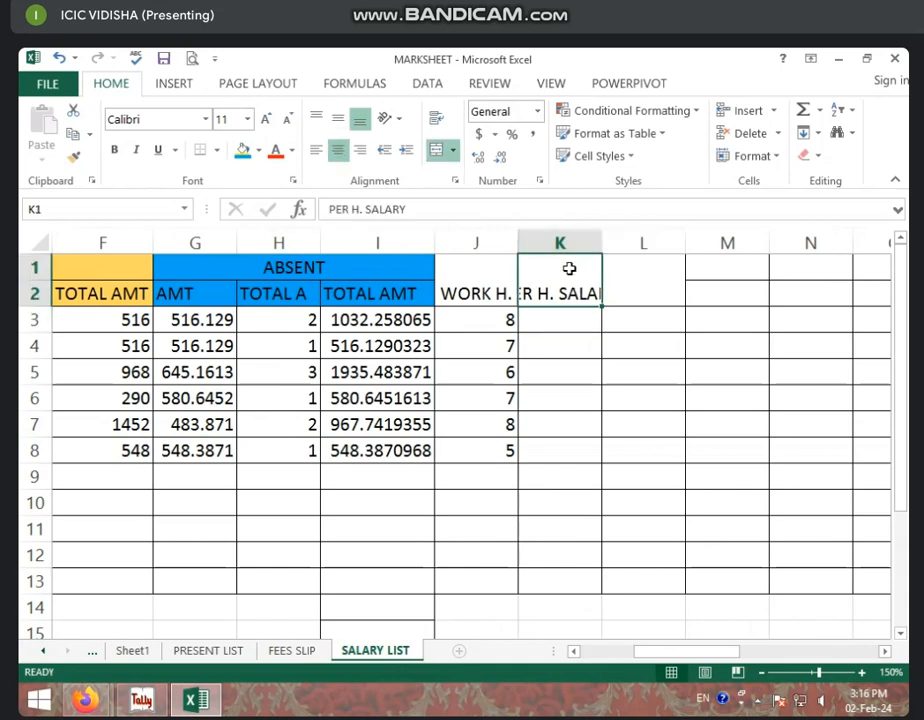
pyautogui.click(436, 120)
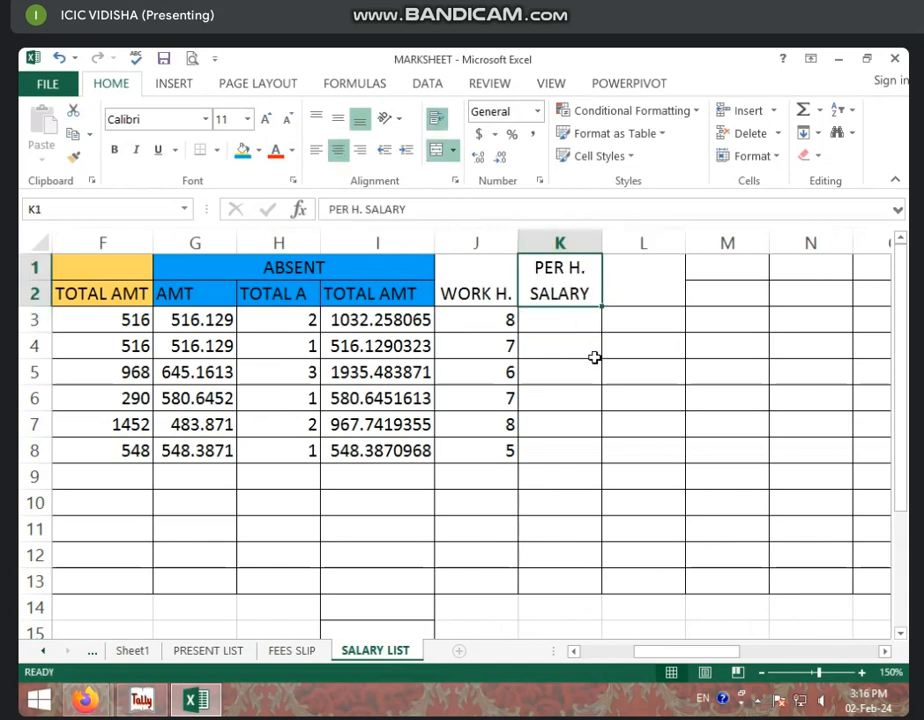
# Calculate the first employee's per-hour salary in K3 with the formula =D3/J3.
pyautogui.click(560, 322)
pyautogui.write('=')
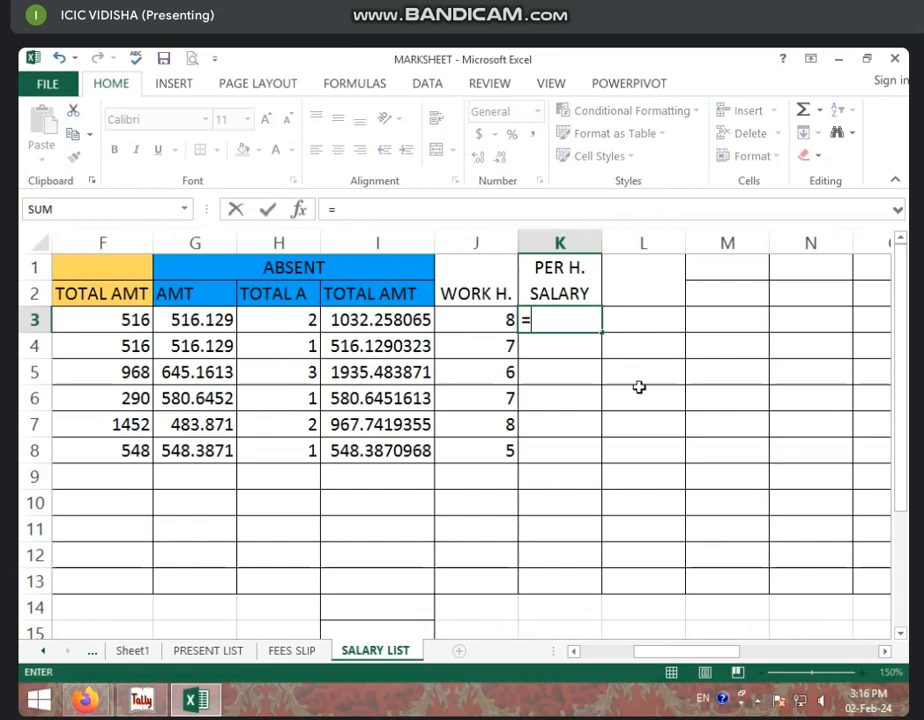
pyautogui.moveTo(645, 657)
pyautogui.mouseDown()
pyautogui.moveTo(655, 656)
pyautogui.moveTo(629, 658)
pyautogui.mouseUp()
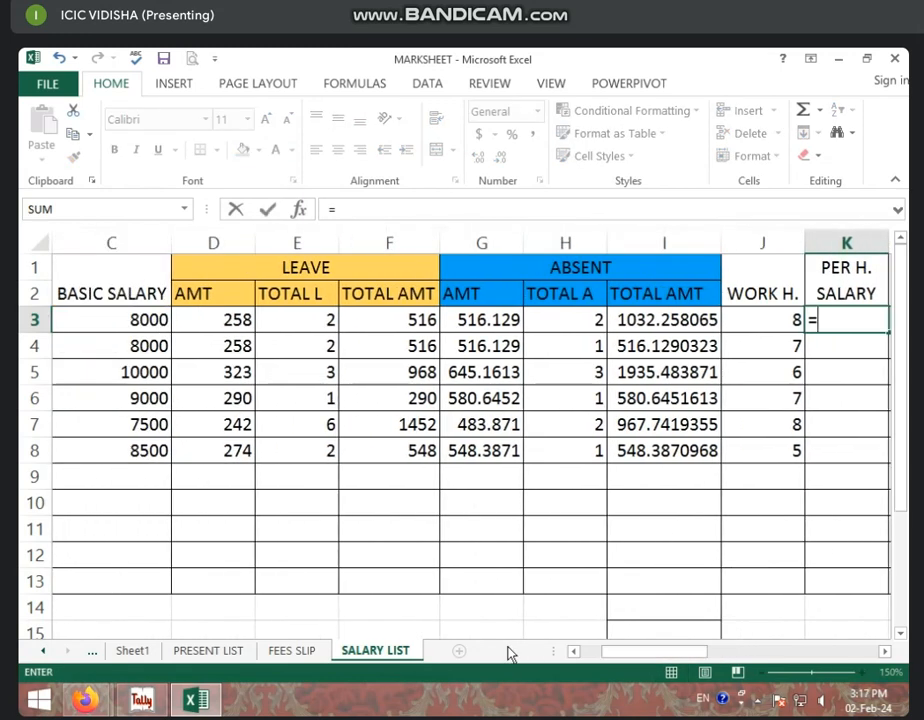
pyautogui.click(222, 319)
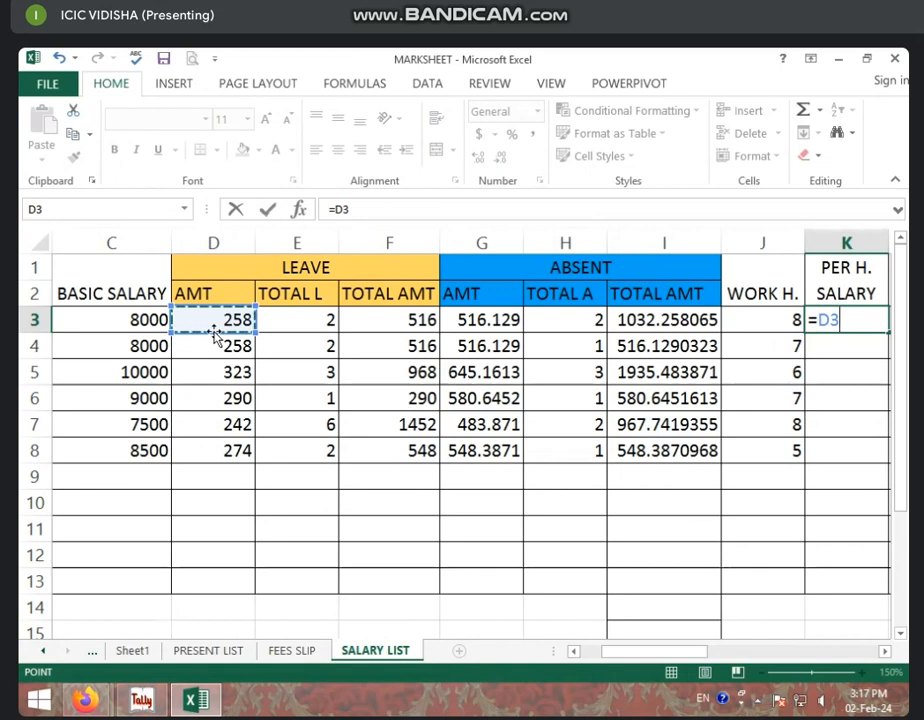
pyautogui.write('/')
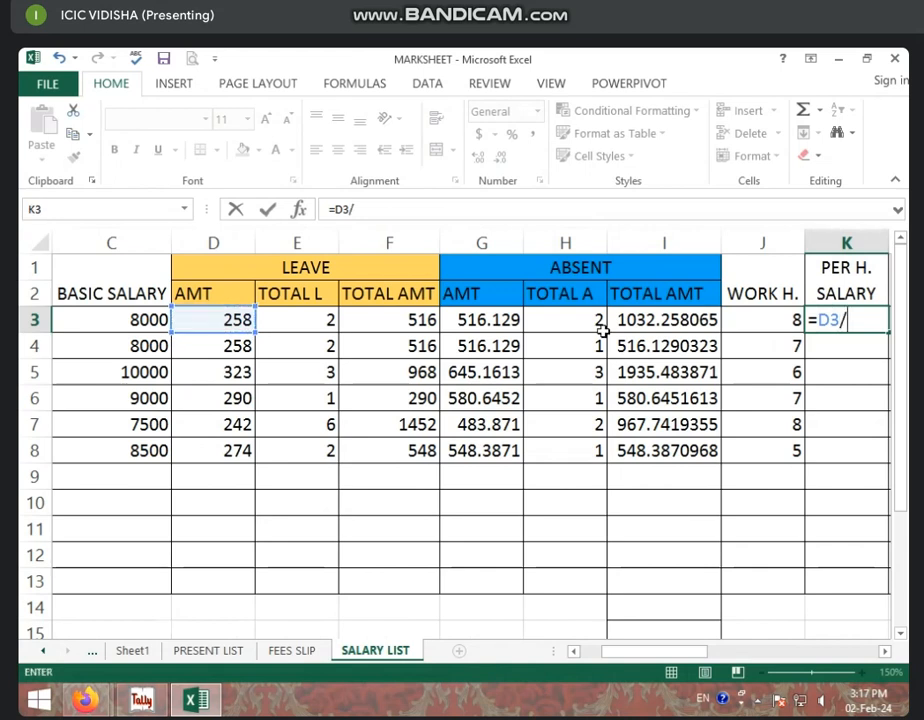
pyautogui.click(771, 320)
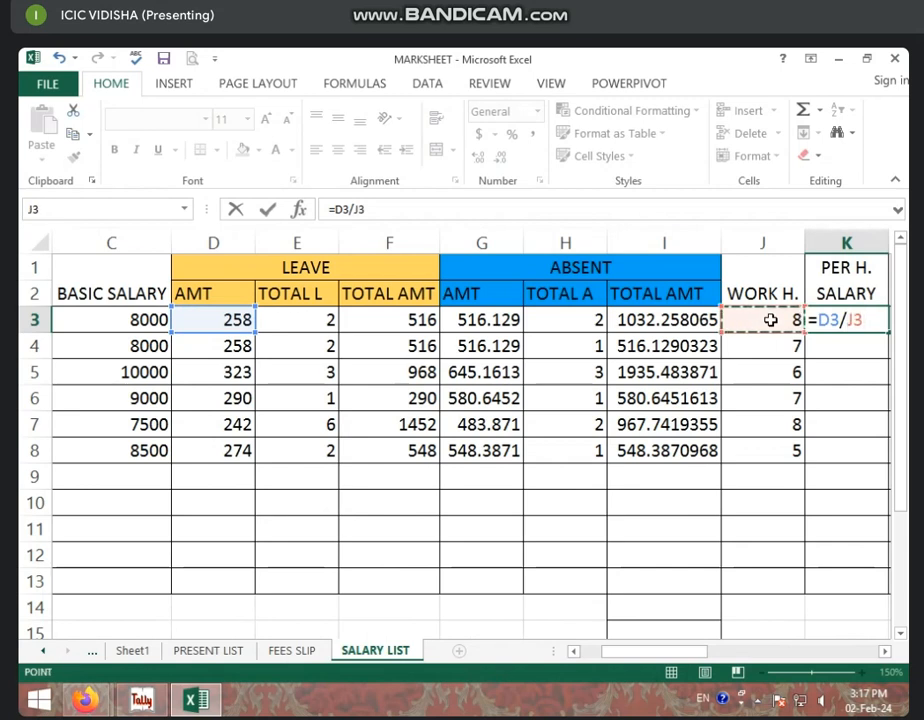
pyautogui.press('Return')
pyautogui.click(856, 320)
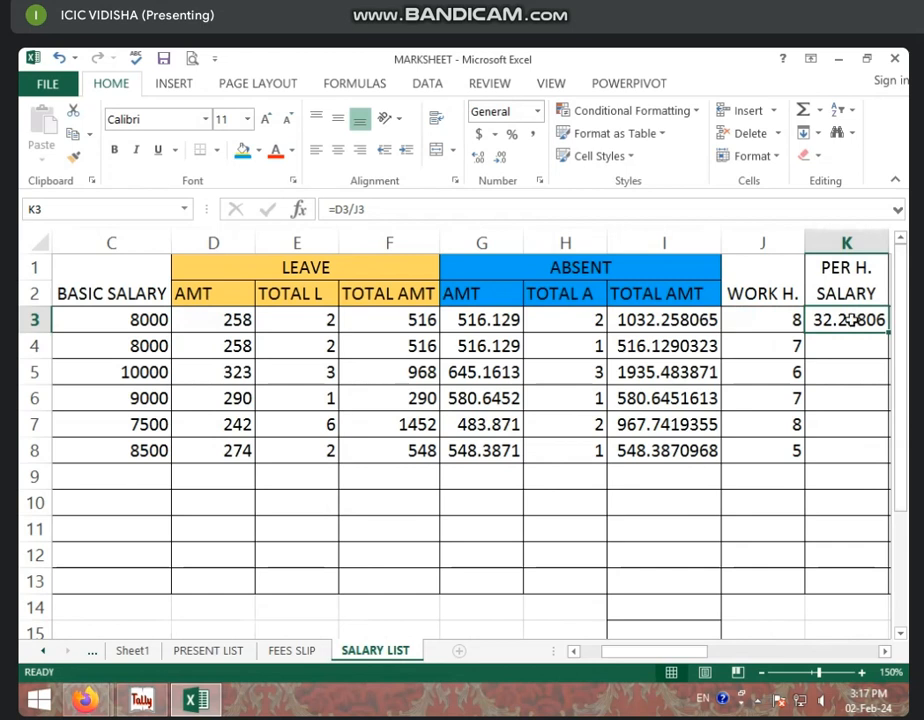
pyautogui.click(776, 318)
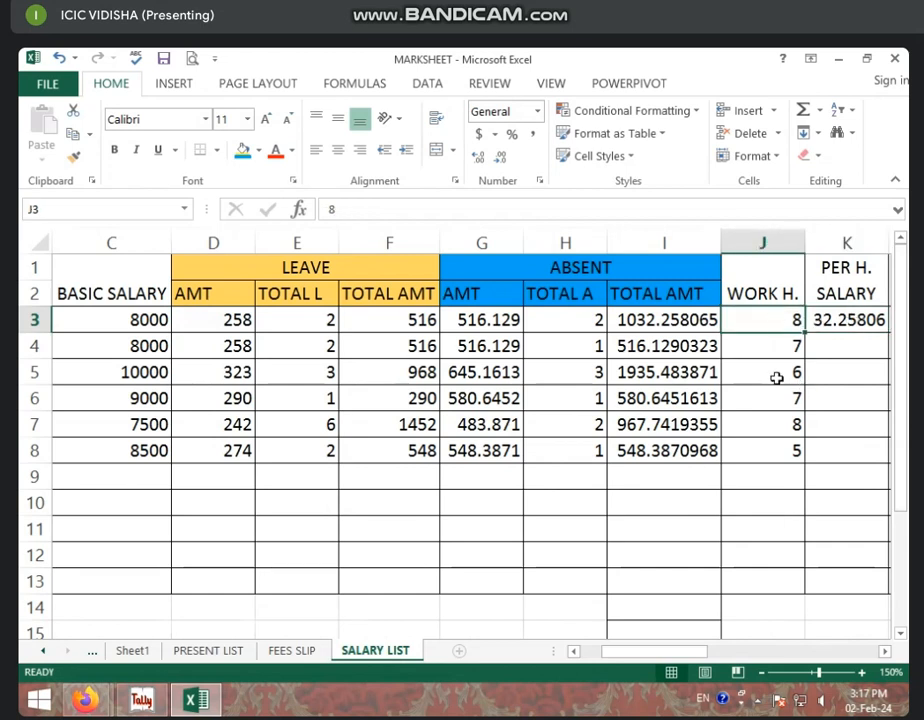
pyautogui.click(767, 244)
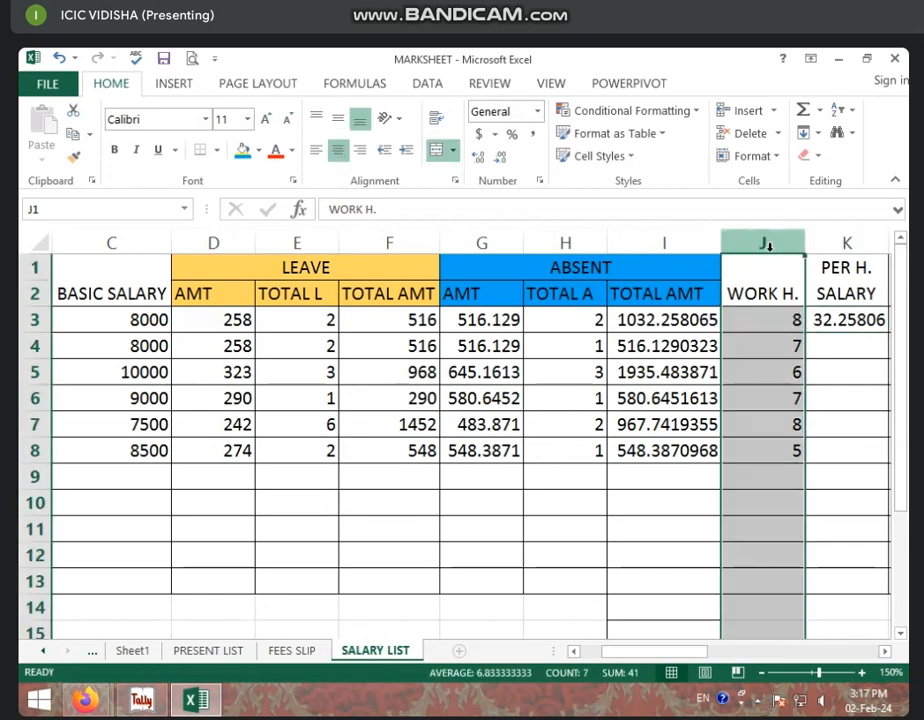
# Clear K3 and re-enter its formula as the leave AMT divided by the work hours, =D3/J3.
pyautogui.click(876, 320)
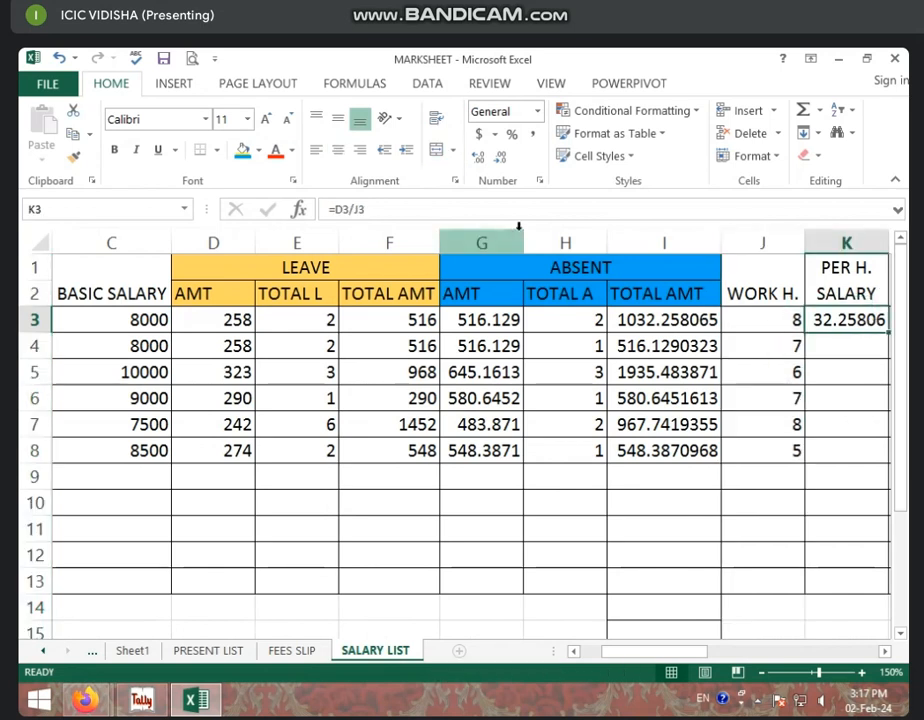
pyautogui.press('BackSpace')
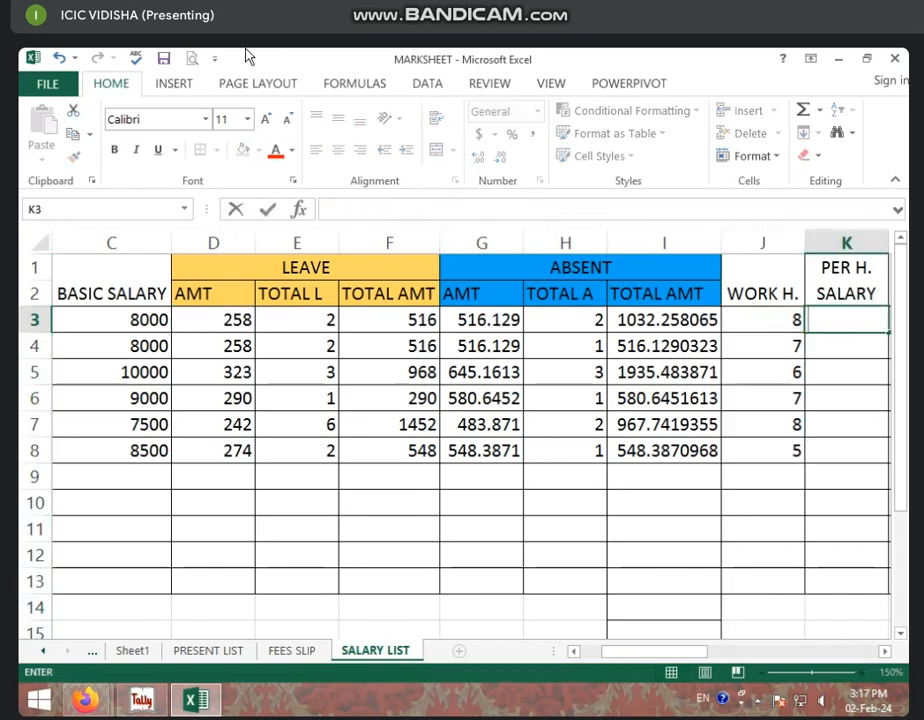
pyautogui.write('=')
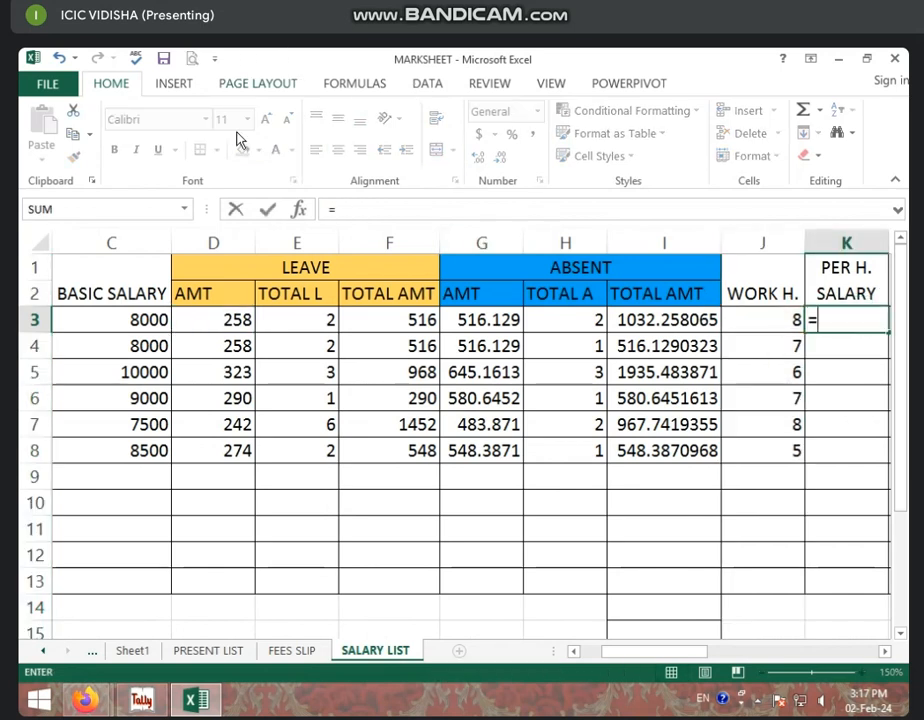
pyautogui.click(229, 324)
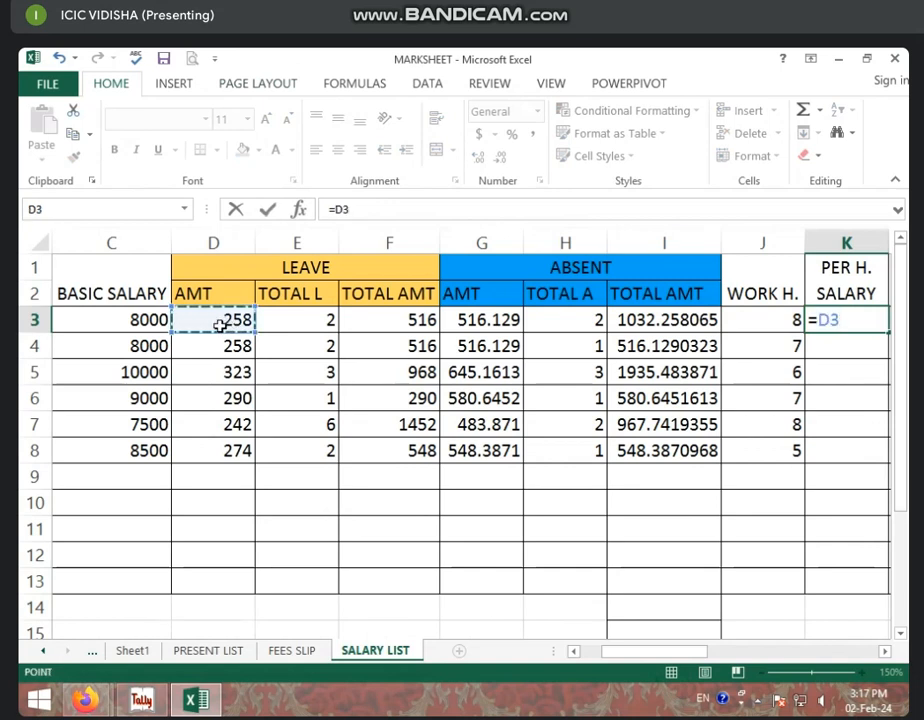
pyautogui.write('/8')
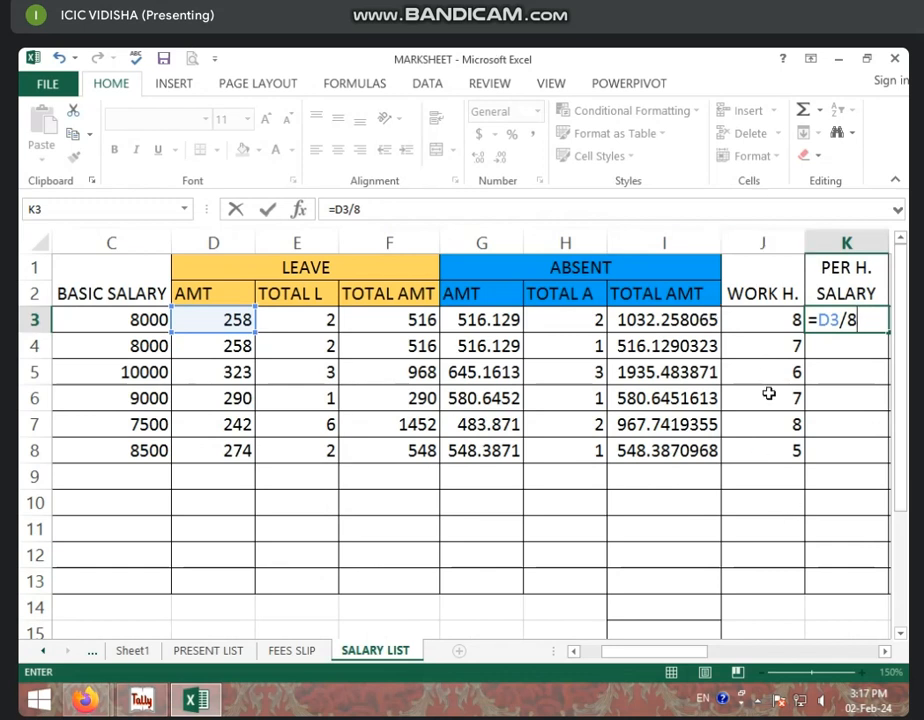
pyautogui.click(416, 204)
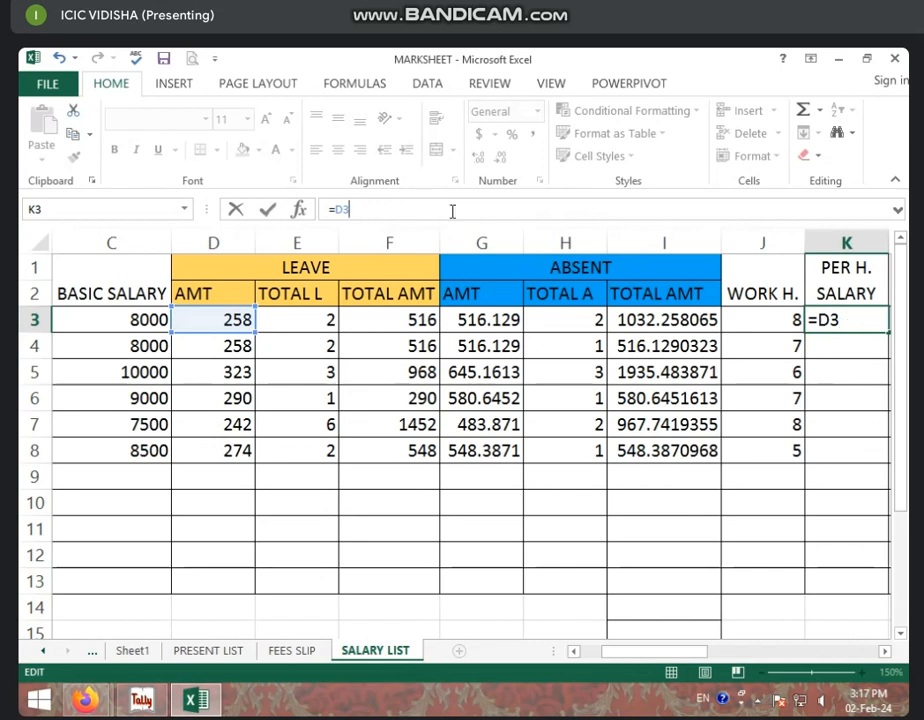
pyautogui.write('/')
pyautogui.click(777, 326)
pyautogui.press('Return')
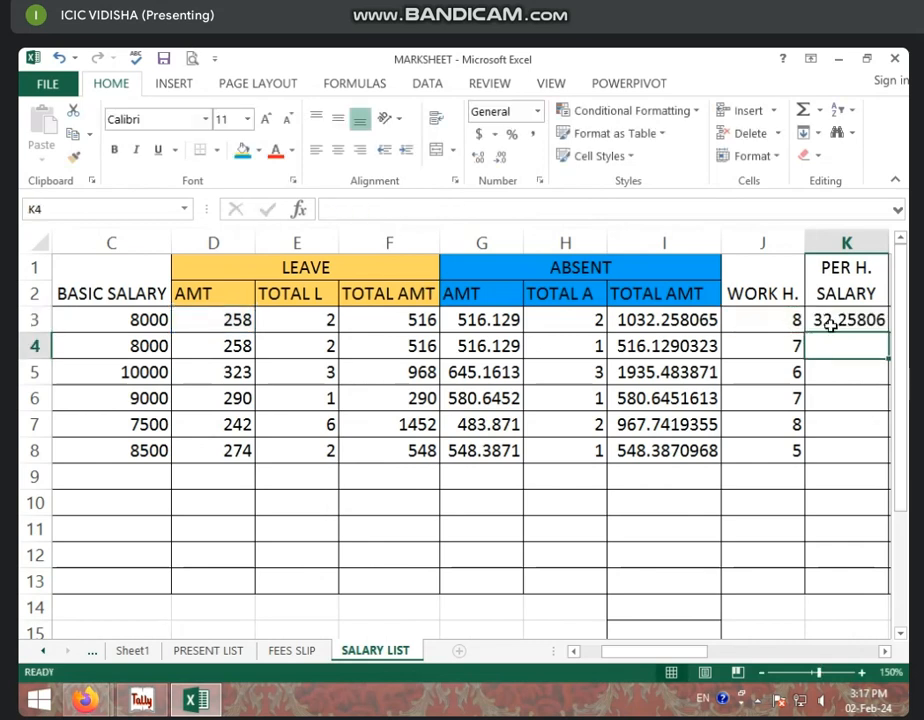
# Fill the K3 formula down column K and clear the surplus cells K9:K18 below the last employee.
pyautogui.click(830, 325)
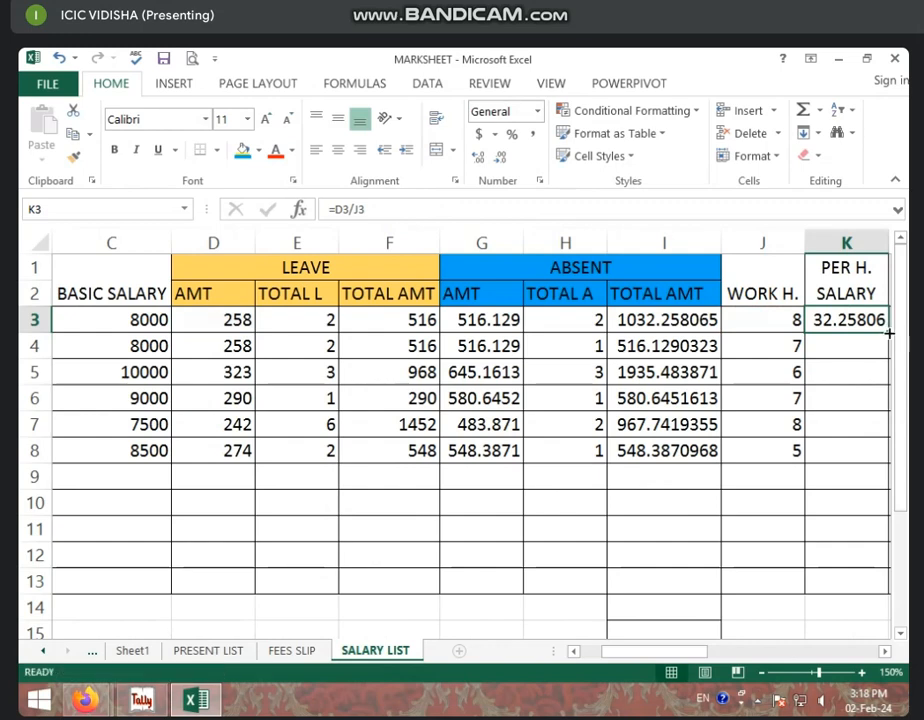
pyautogui.moveTo(888, 336); pyautogui.dragTo(860, 640)
pyautogui.moveTo(728, 651)
pyautogui.mouseDown()
pyautogui.moveTo(664, 656)
pyautogui.moveTo(742, 652)
pyautogui.mouseUp()
pyautogui.moveTo(172, 481); pyautogui.dragTo(203, 707)
pyautogui.press('Delete')
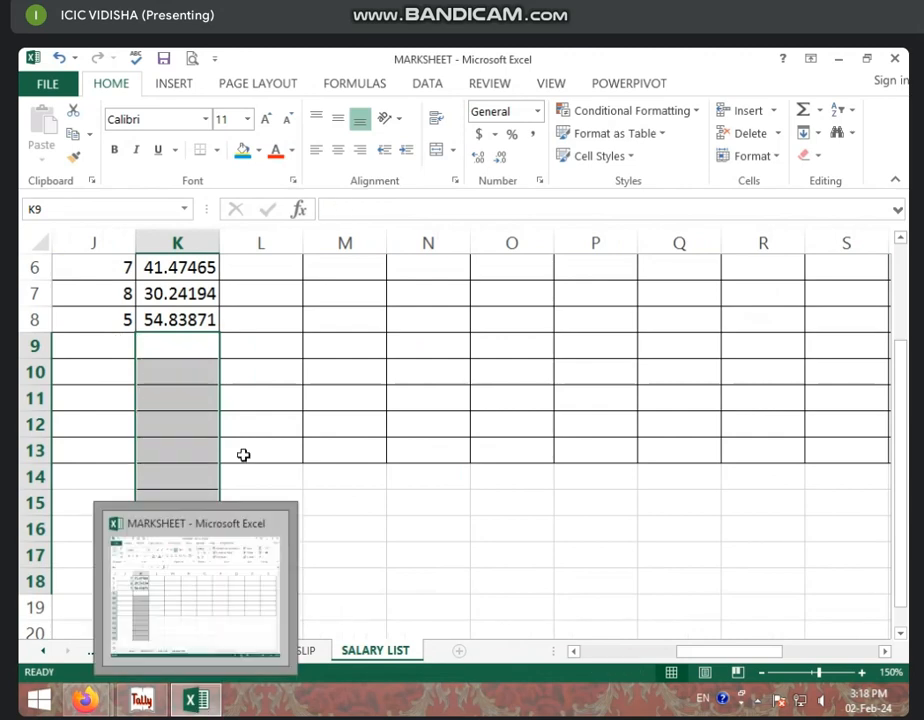
pyautogui.click(243, 450)
# Review row 3 of the salary table from the per-hour salary back to the basic salary.
pyautogui.click(575, 652)
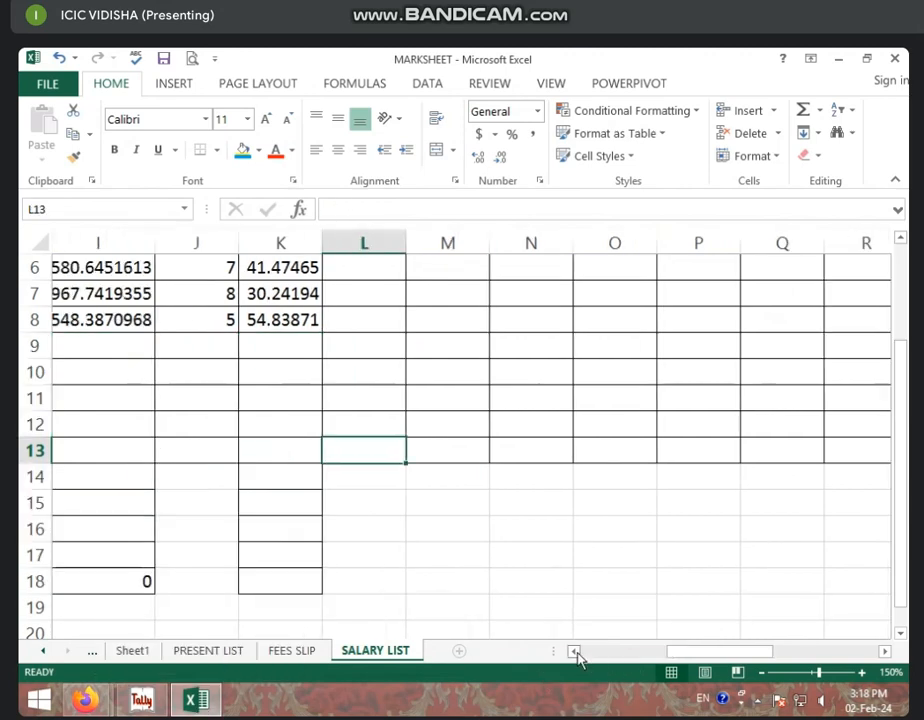
pyautogui.click(575, 652)
pyautogui.click(575, 652)
pyautogui.click(575, 652)
pyautogui.click(575, 652)
pyautogui.scroll(2, 501, 501)
pyautogui.click(541, 422)
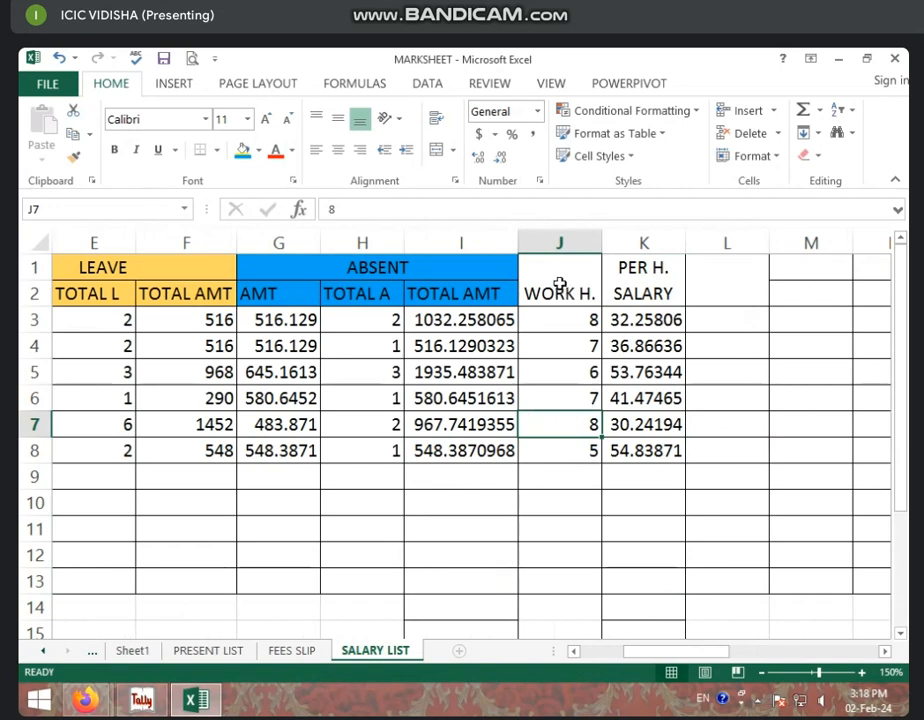
pyautogui.click(630, 317)
pyautogui.press('Left')
pyautogui.press('Left')
pyautogui.press('Left')
pyautogui.press('Left')
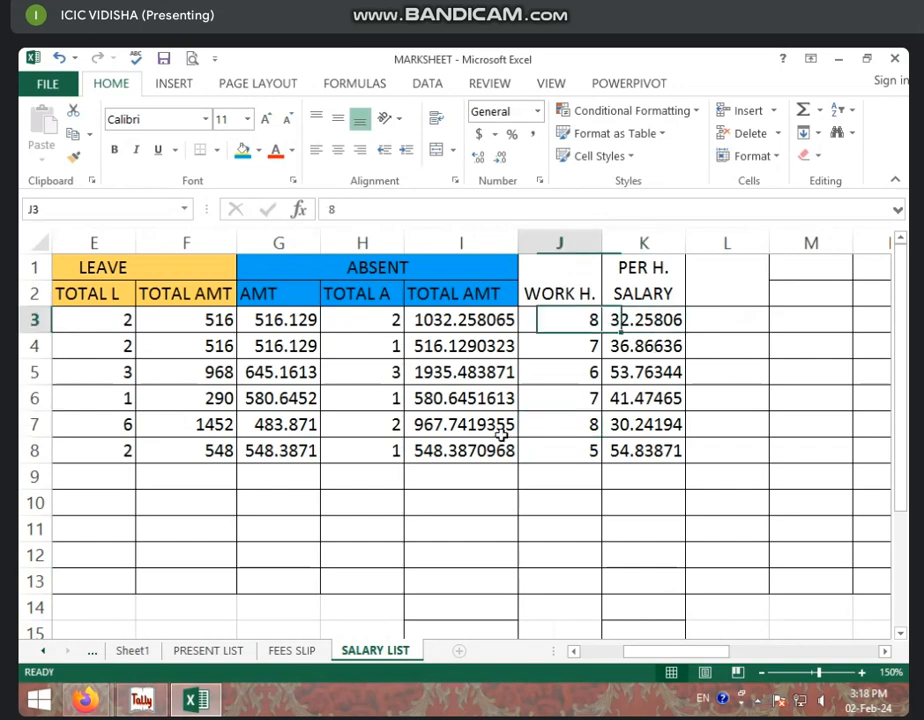
pyautogui.press('Left')
pyautogui.press('Left')
pyautogui.press('Left')
pyautogui.press('Left')
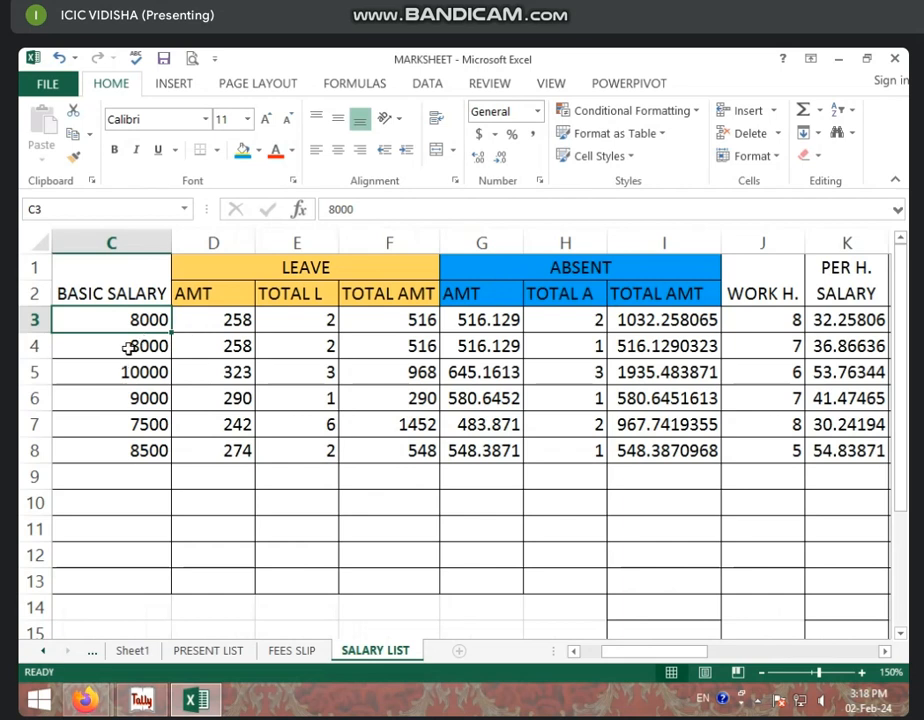
# Examine the leave and absent amount columns and their formulas in rows 3 and 4.
pyautogui.click(240, 316)
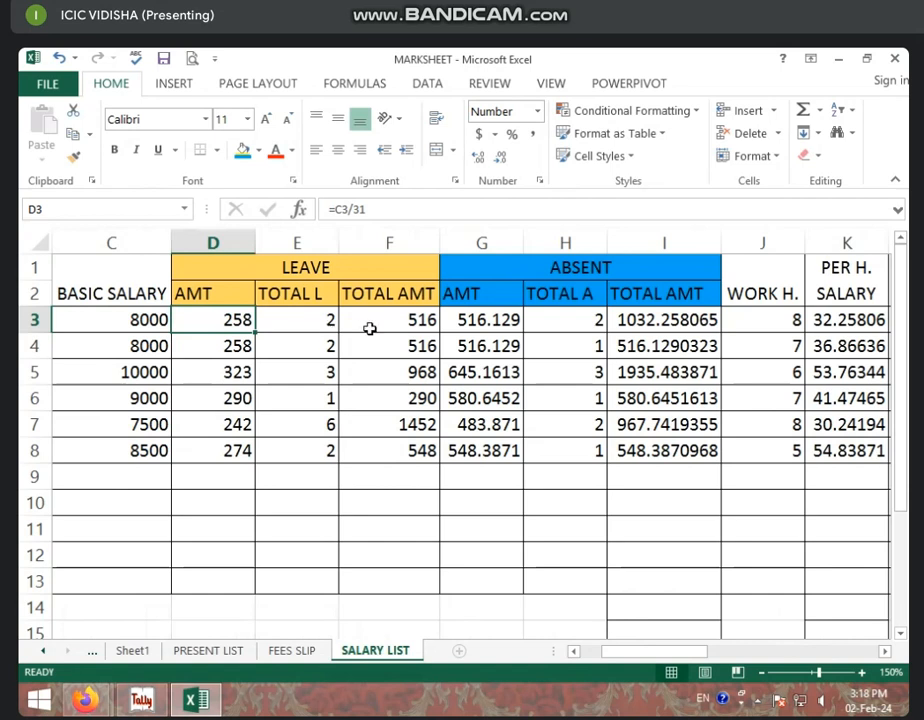
pyautogui.click(425, 324)
pyautogui.click(361, 295)
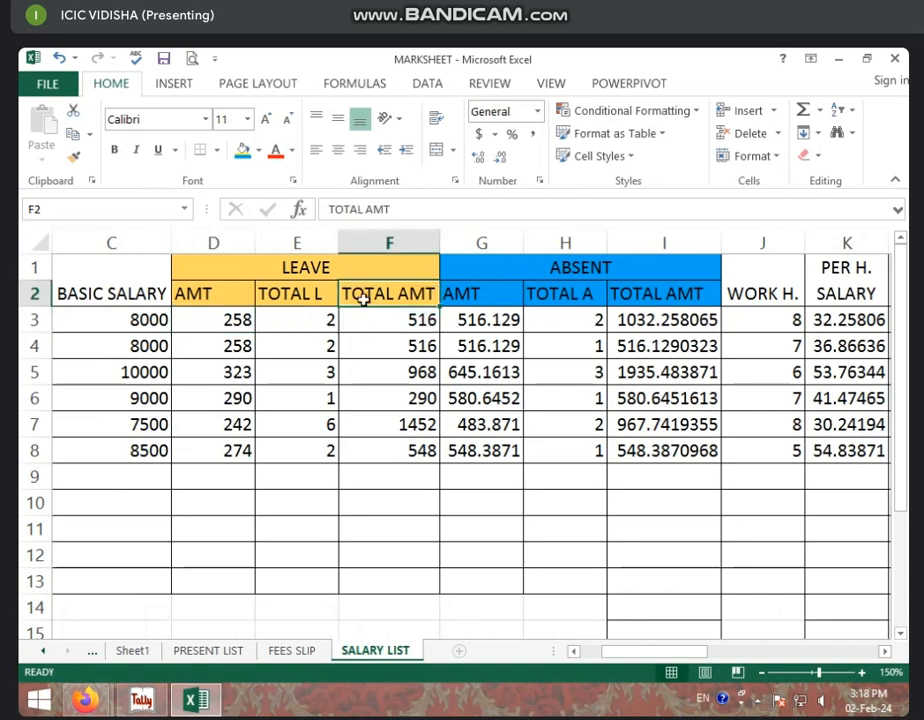
pyautogui.click(564, 335)
pyautogui.press('Right')
pyautogui.press('Right')
pyautogui.press('Right')
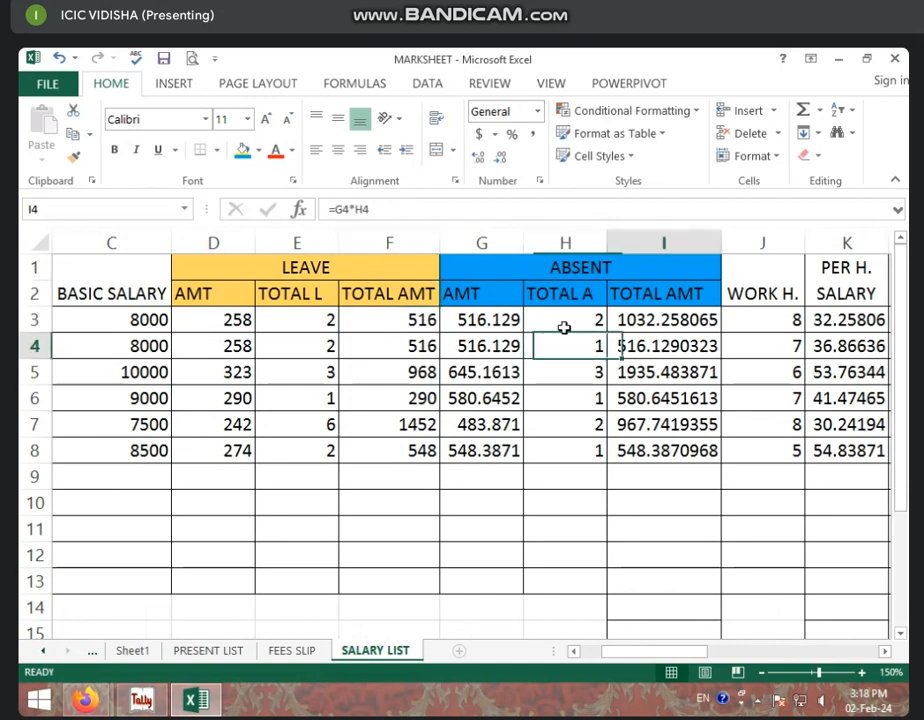
# Re-enter the per-hour salary formula in K3 as the leave AMT divided by the work hours, =D3/J3.
pyautogui.click(746, 321)
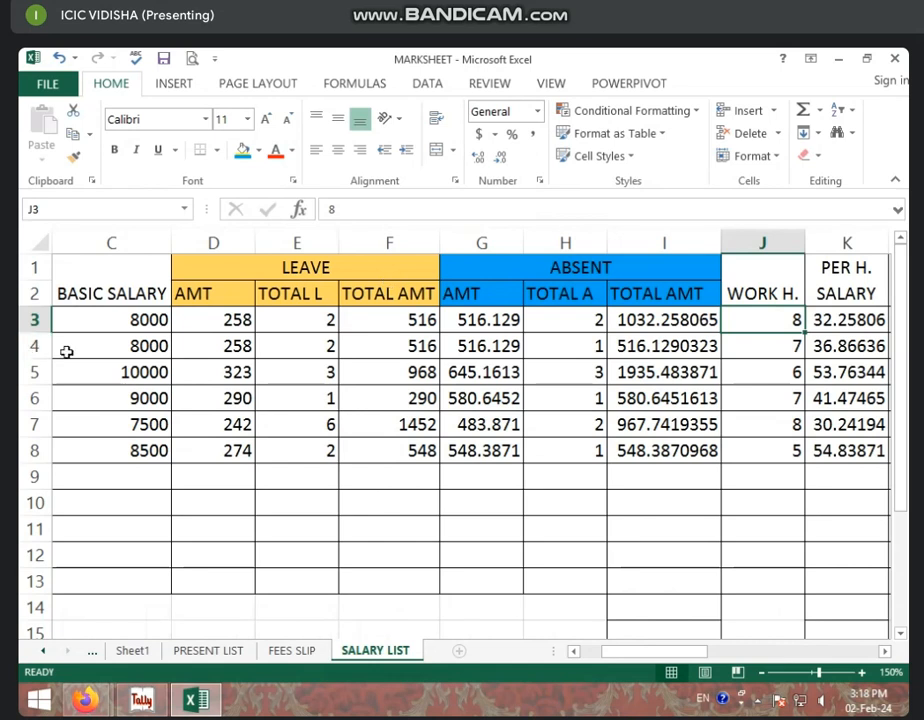
pyautogui.click(82, 323)
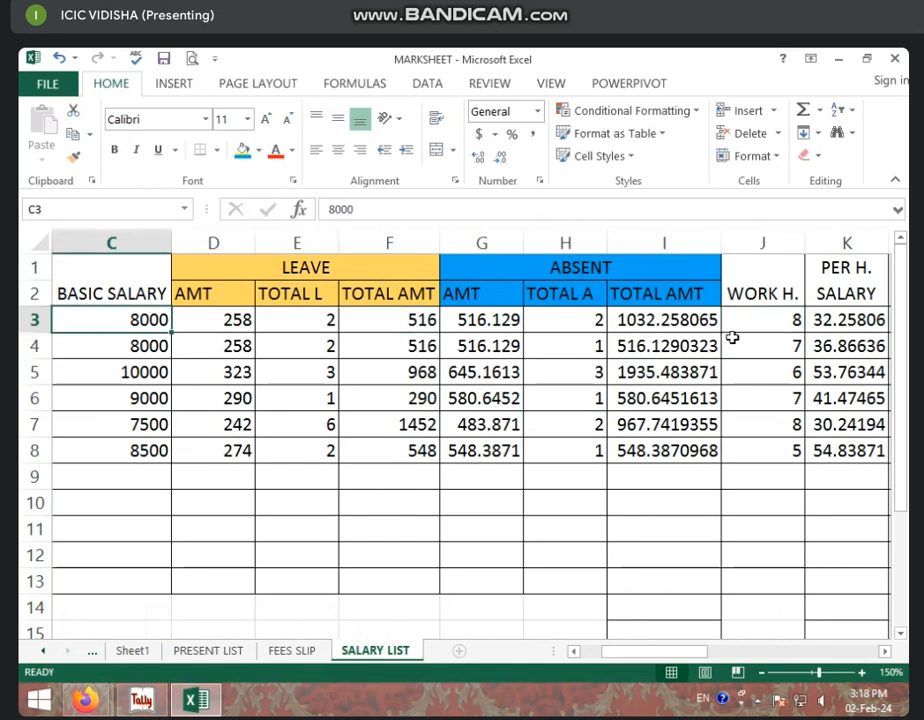
pyautogui.click(120, 350)
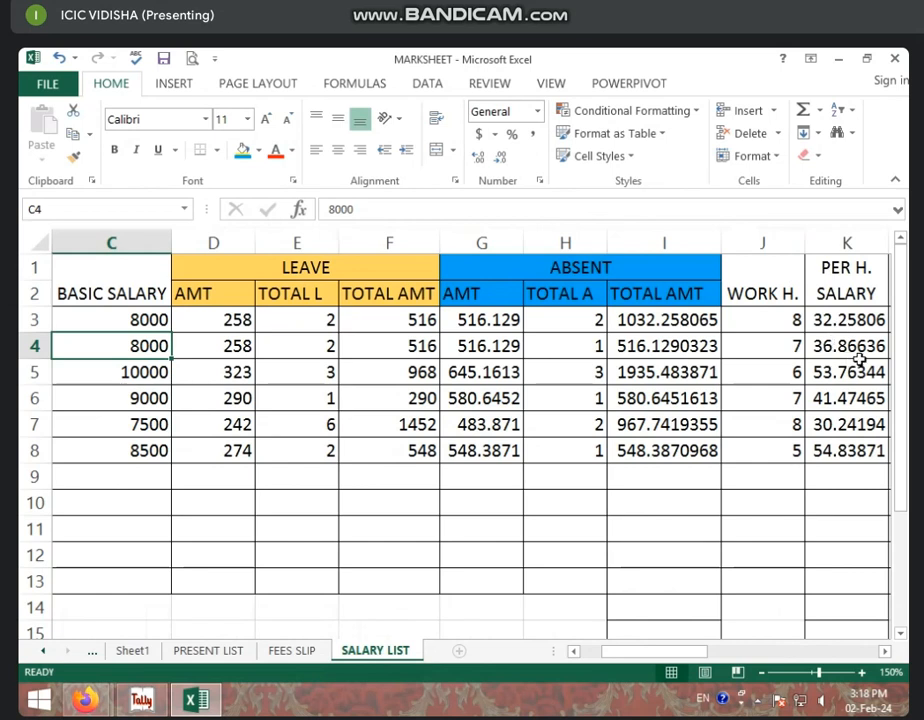
pyautogui.click(862, 320)
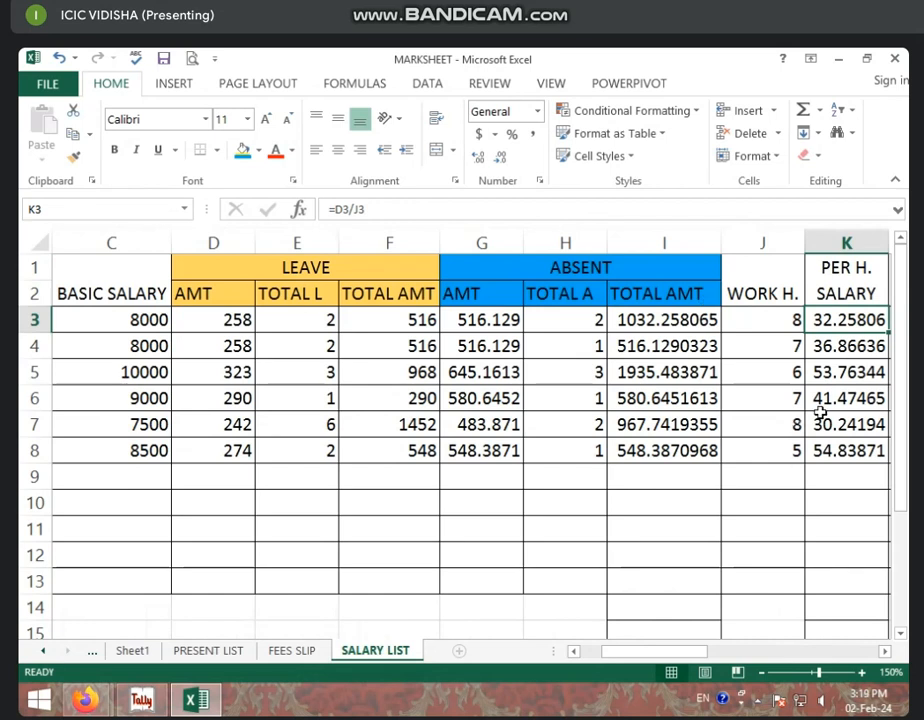
pyautogui.write('=')
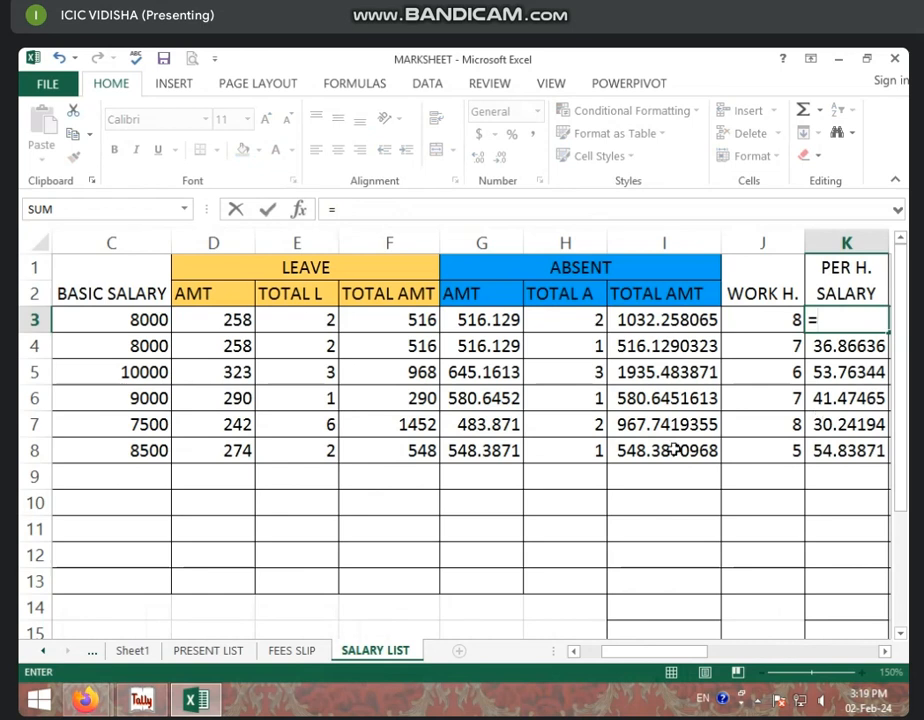
pyautogui.click(210, 322)
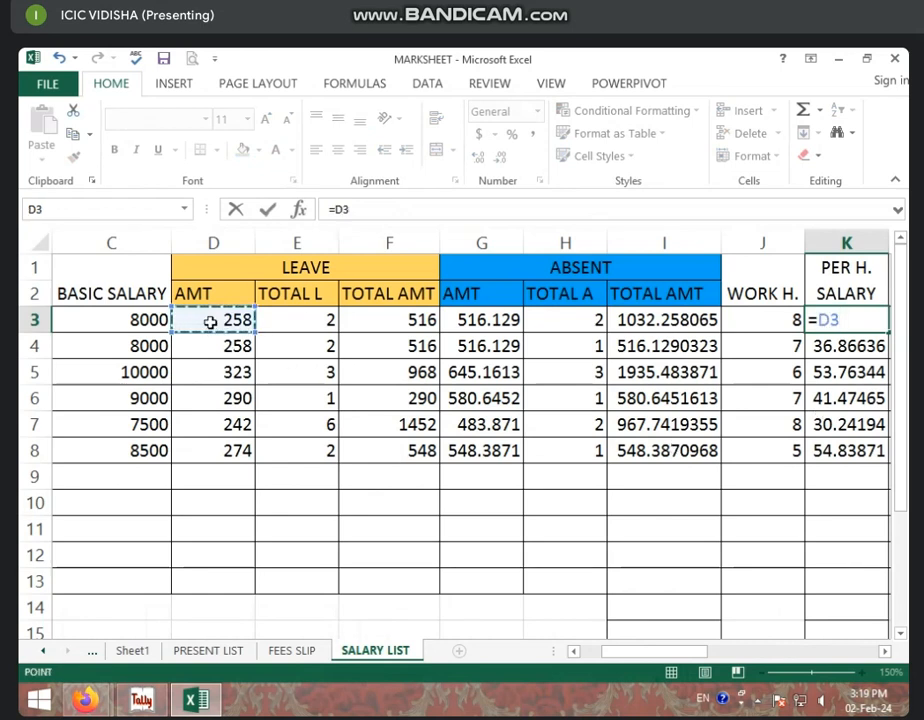
pyautogui.write('/')
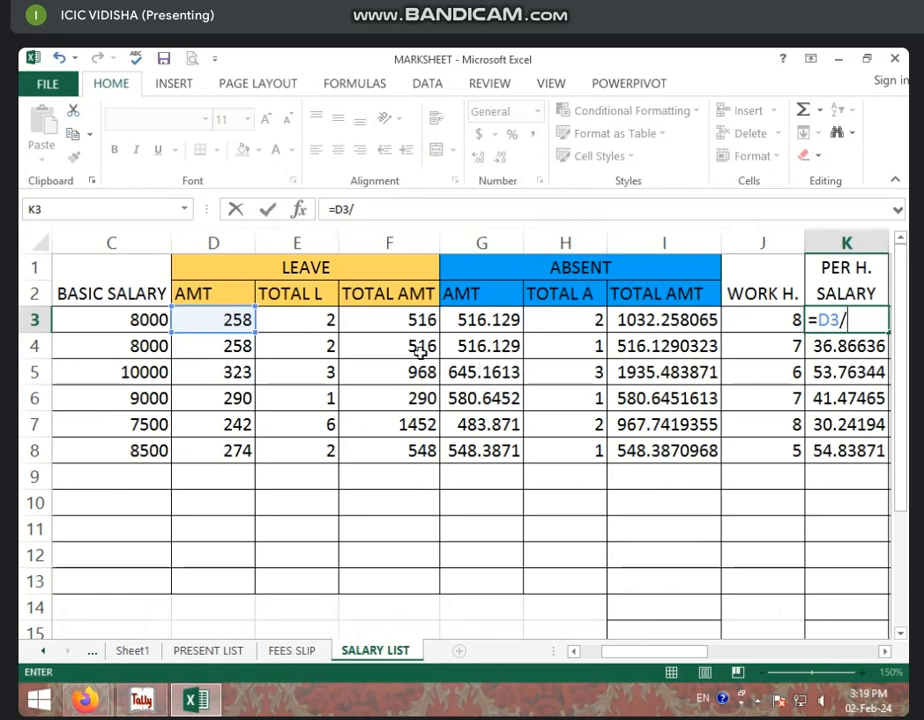
pyautogui.click(759, 325)
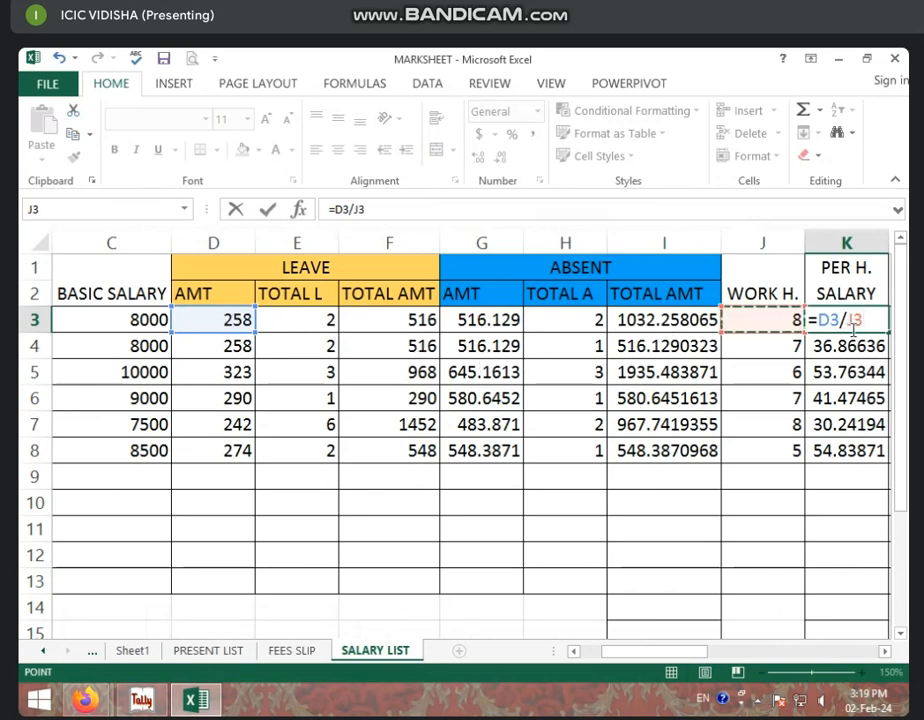
pyautogui.press('Return')
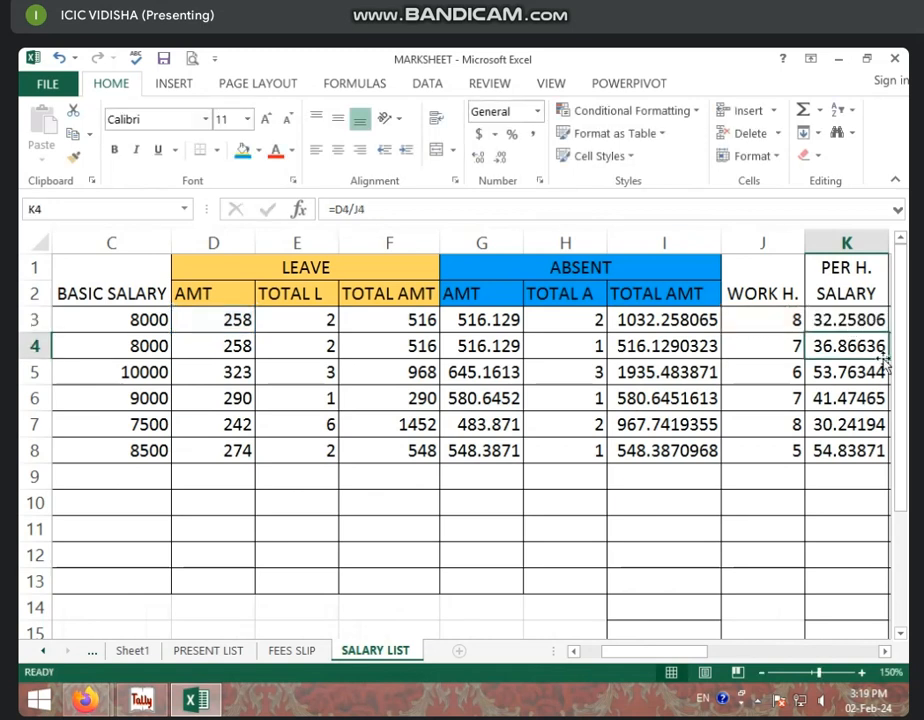
# Compare the basic salary, work hours and per-hour salary of the employees in rows 3 and 4.
pyautogui.click(835, 318)
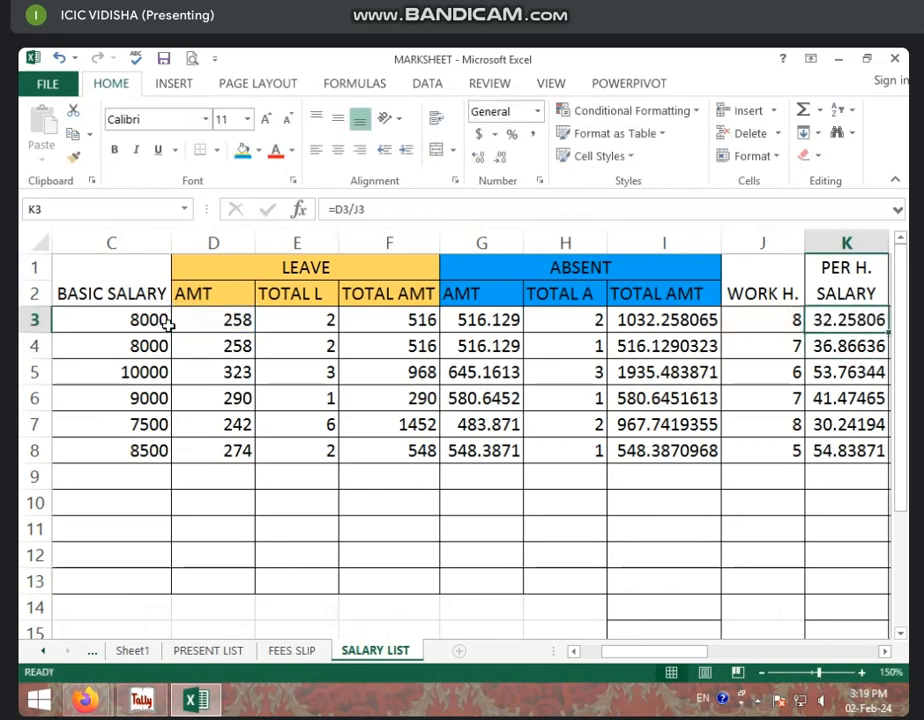
pyautogui.click(137, 319)
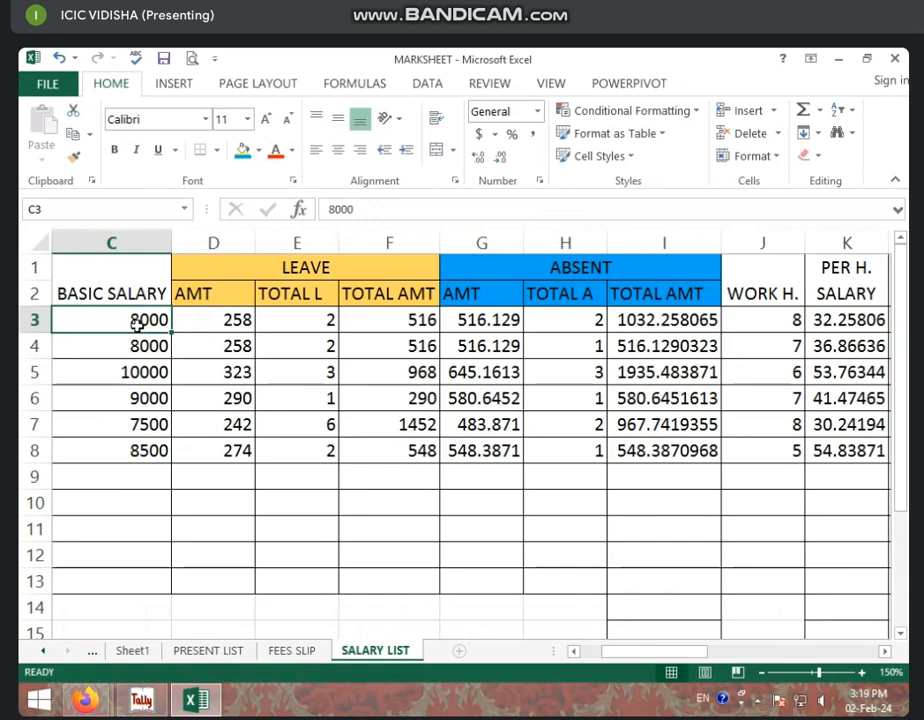
pyautogui.click(138, 344)
pyautogui.click(845, 320)
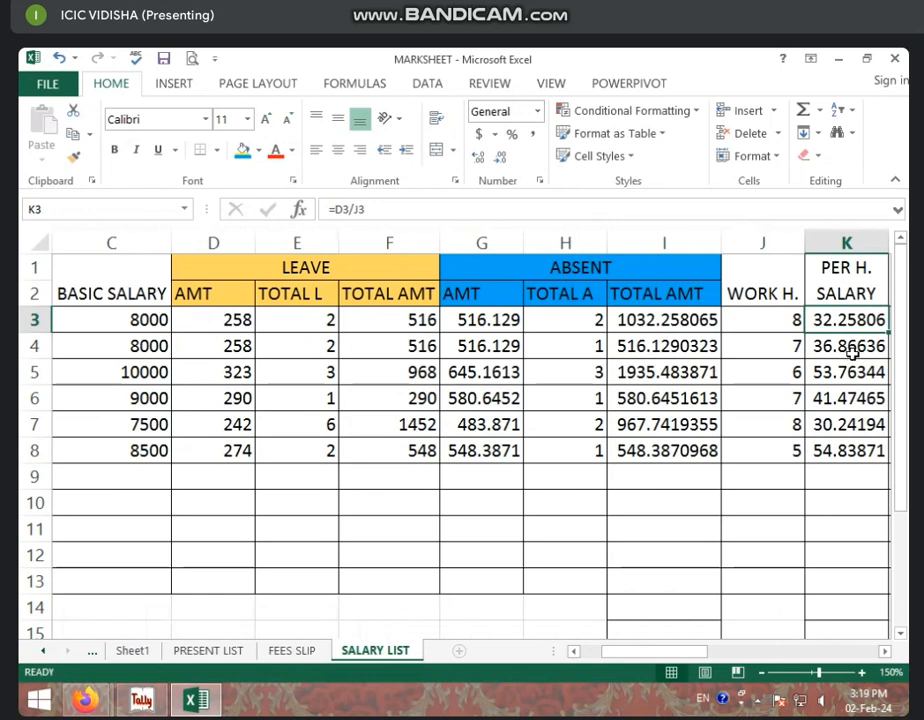
pyautogui.click(781, 350)
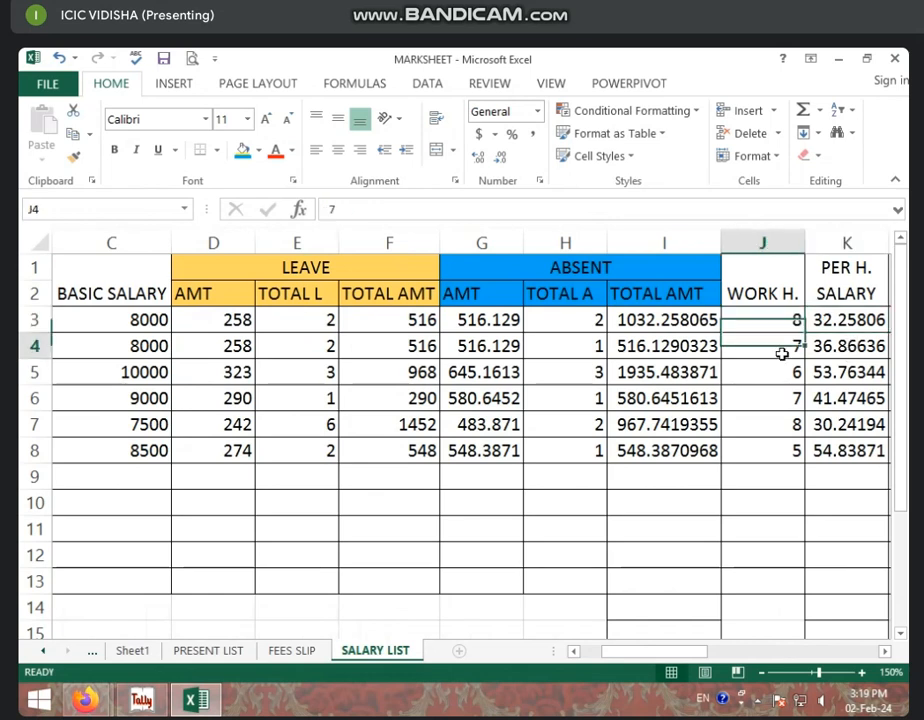
pyautogui.click(765, 324)
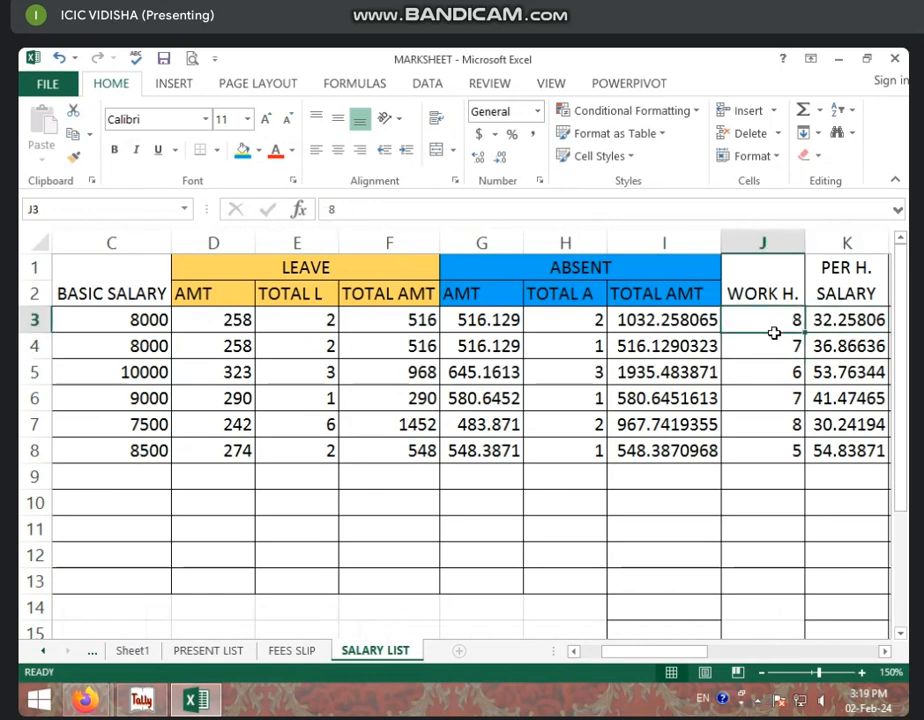
# Set the work hours in J4 to 8 and re-enter 6 as the work hours in J5.
pyautogui.click(773, 346)
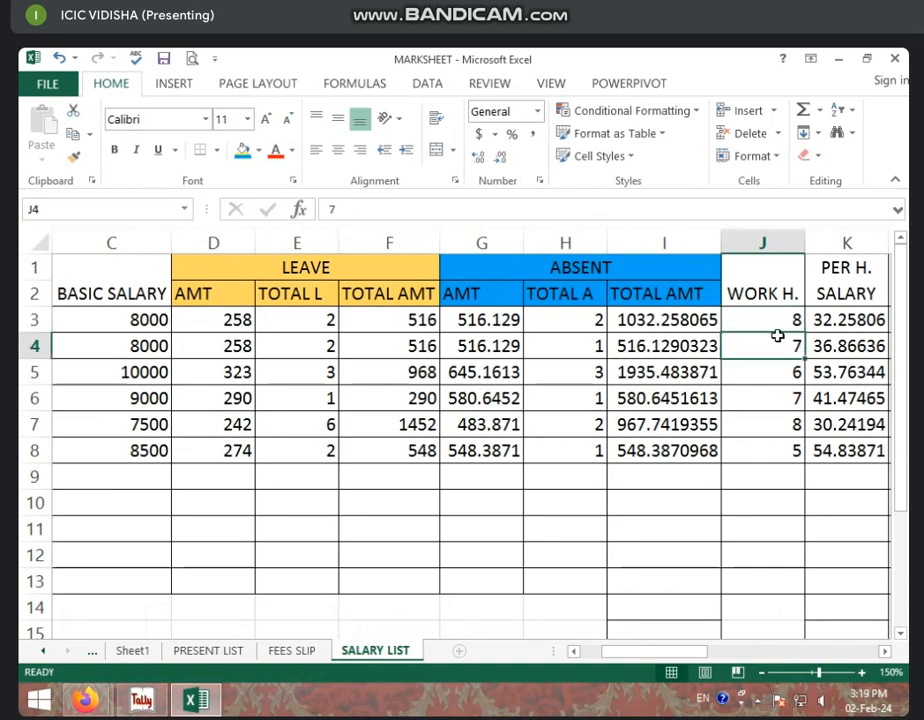
pyautogui.write('8')
pyautogui.press('Return')
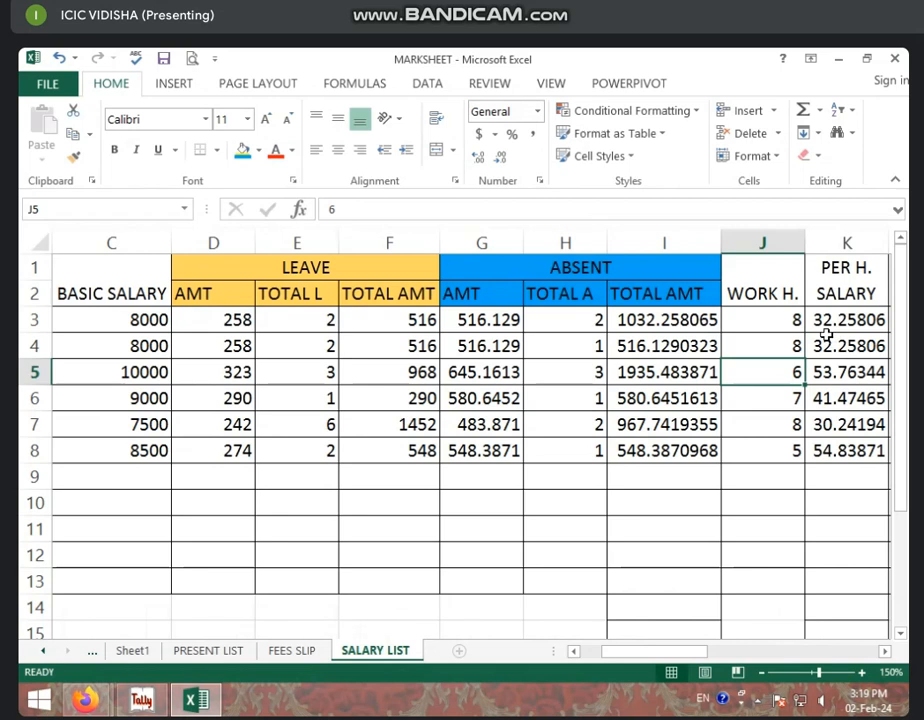
pyautogui.write('4')
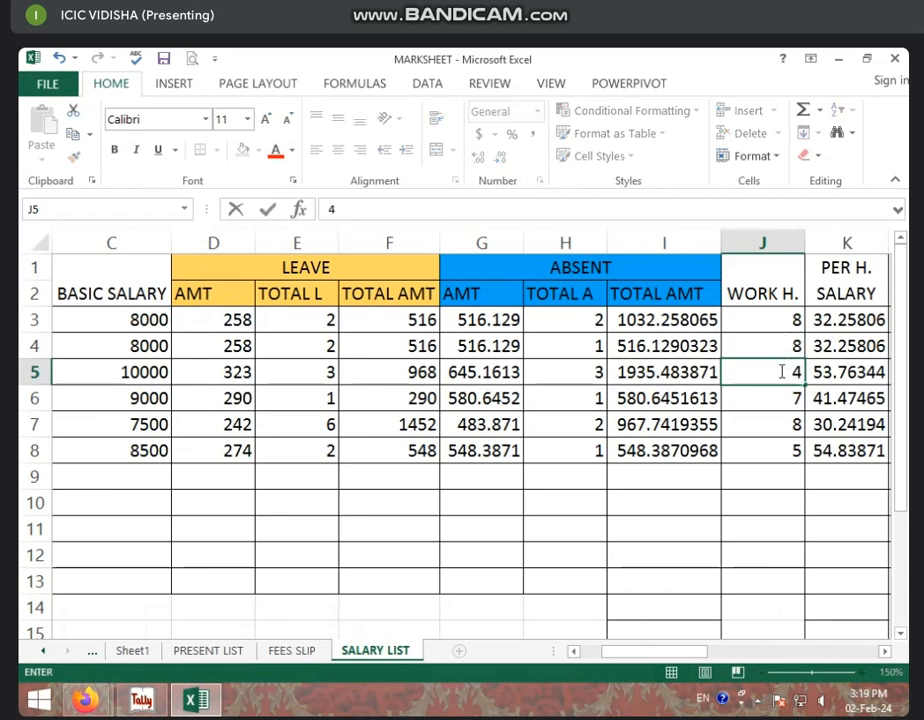
pyautogui.press('BackSpace')
pyautogui.write('6')
pyautogui.click(790, 405)
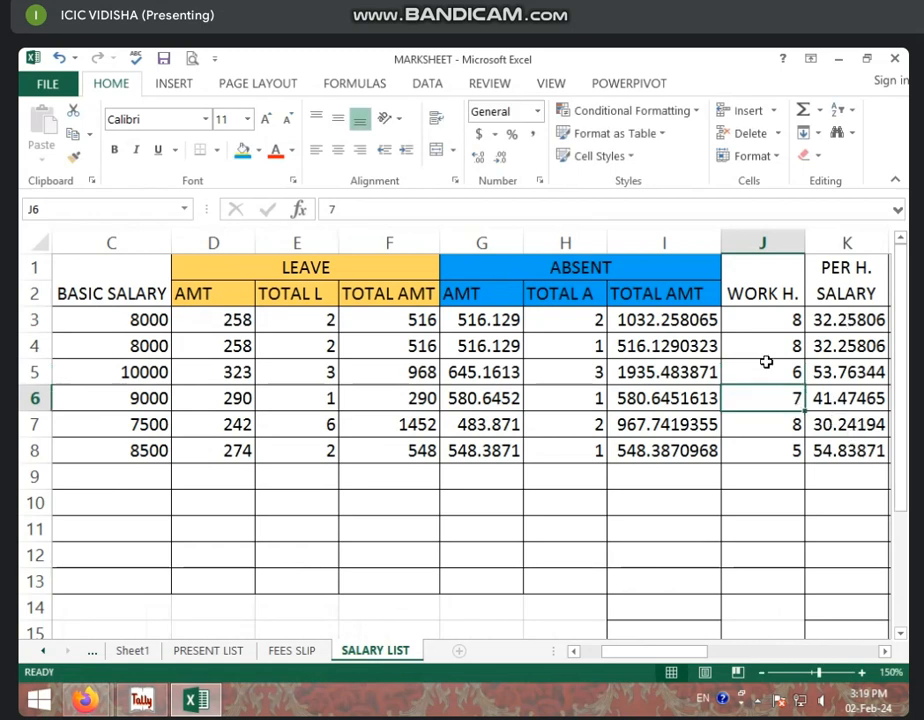
# Re-enter the absent AMT formula in G3 as the basic salary divided by 31 and multiplied by two, =C3/31*2.
pyautogui.click(500, 318)
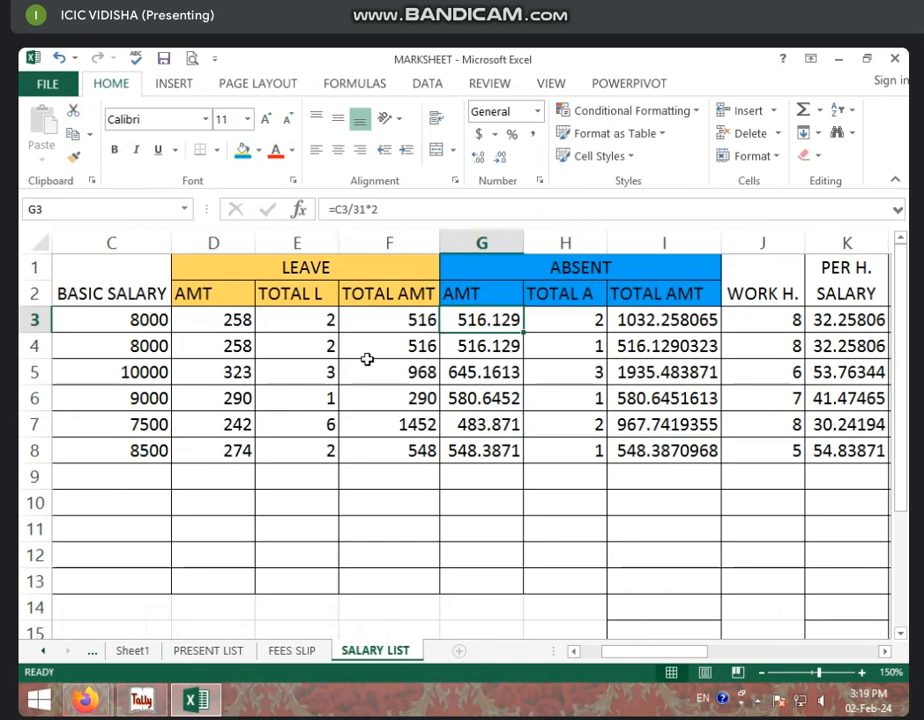
pyautogui.write('=')
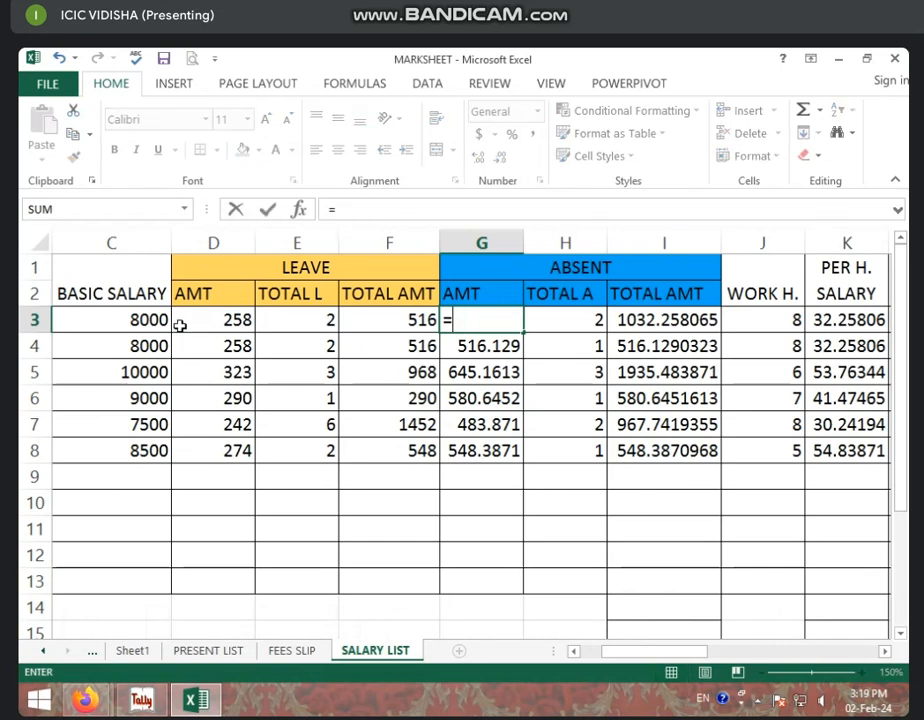
pyautogui.click(134, 320)
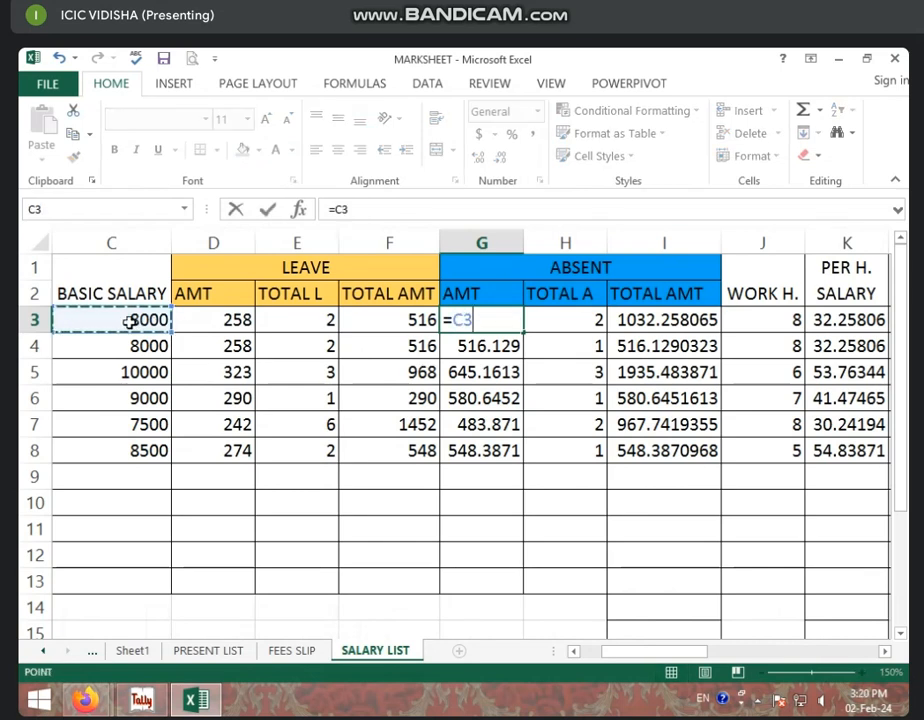
pyautogui.write('/31')
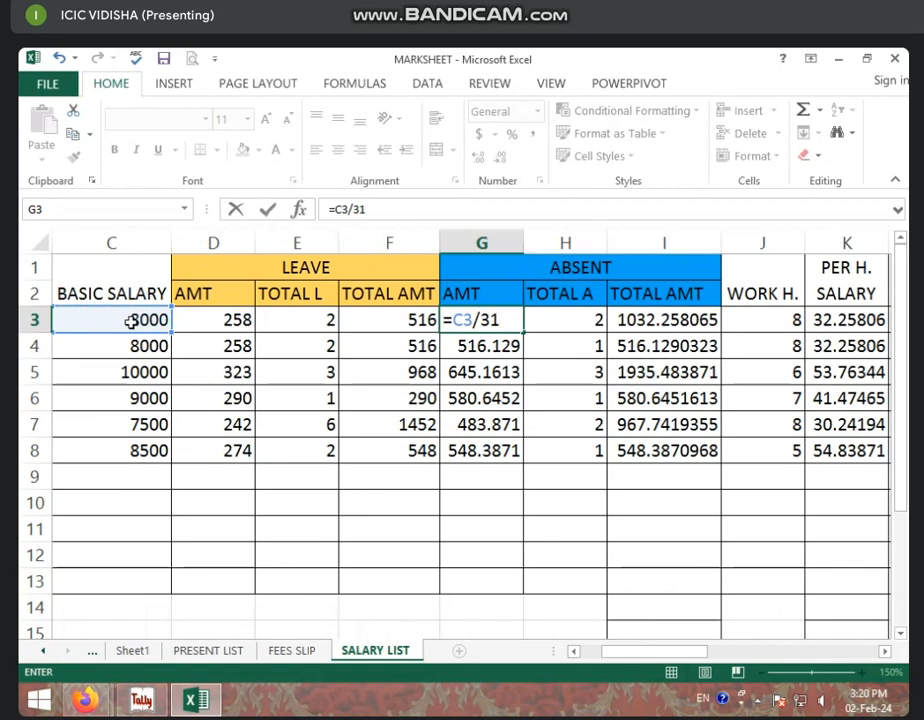
pyautogui.write('*2')
pyautogui.press('Return')
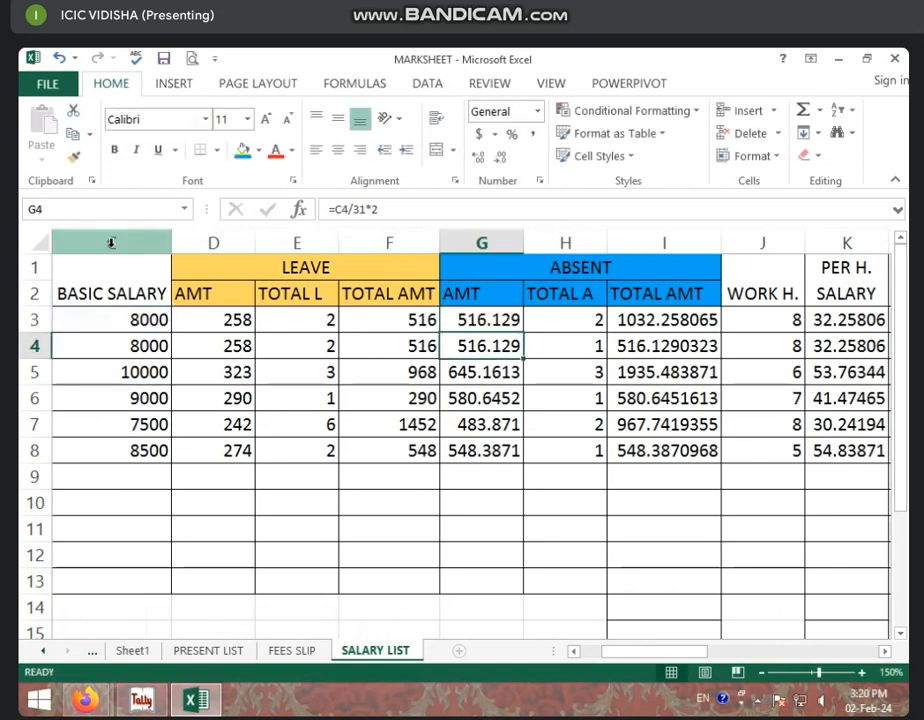
# Review row 3's absent and leave amount formulas, the work hours in J3:J8 and the per-hour salary formula in K3.
pyautogui.click(479, 322)
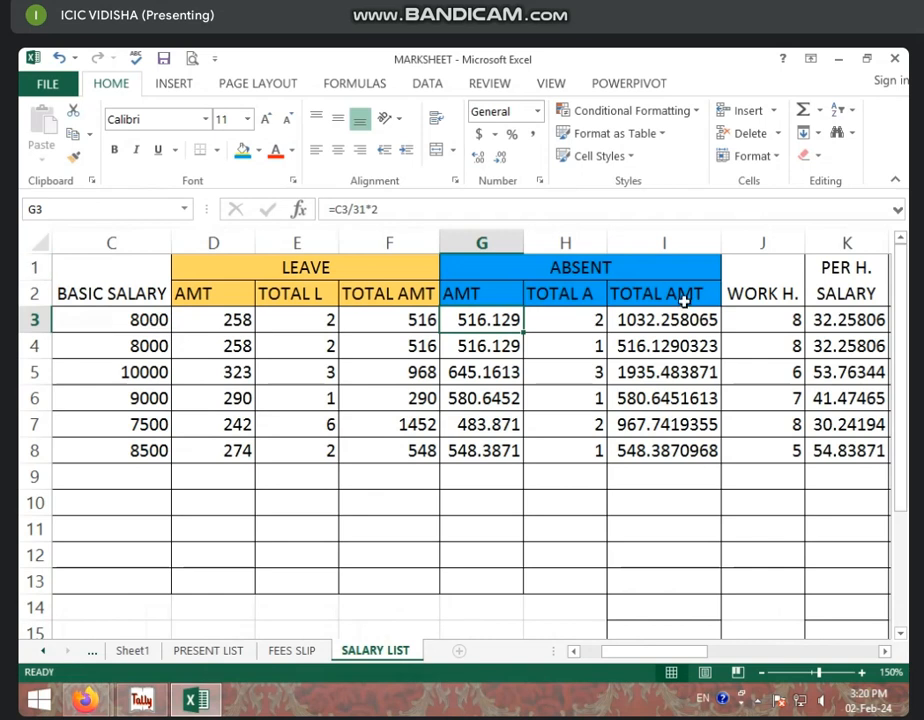
pyautogui.click(231, 320)
pyautogui.click(330, 320)
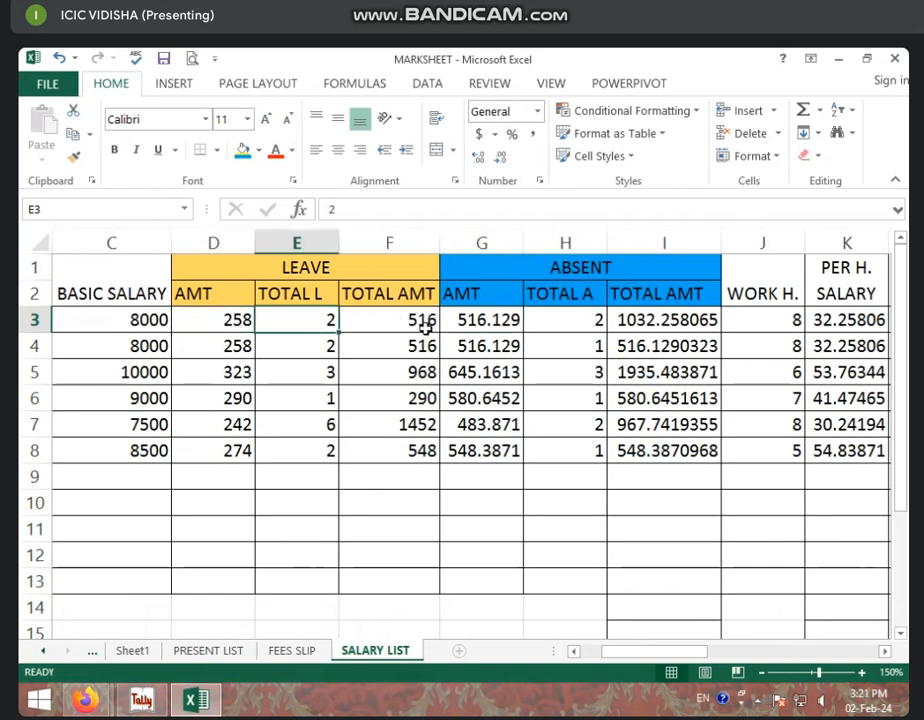
pyautogui.click(425, 326)
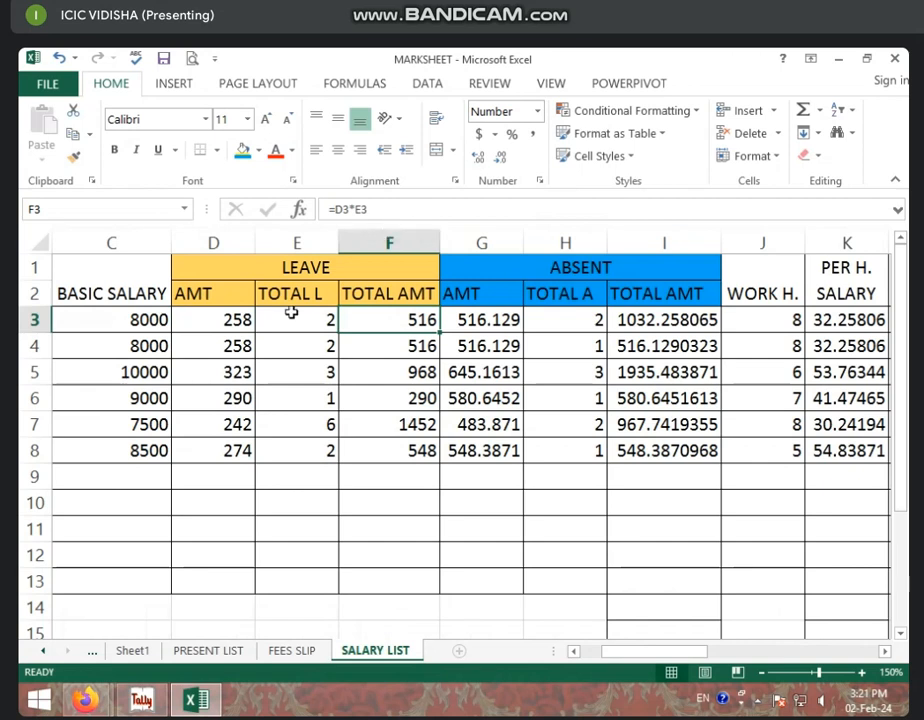
pyautogui.click(843, 320)
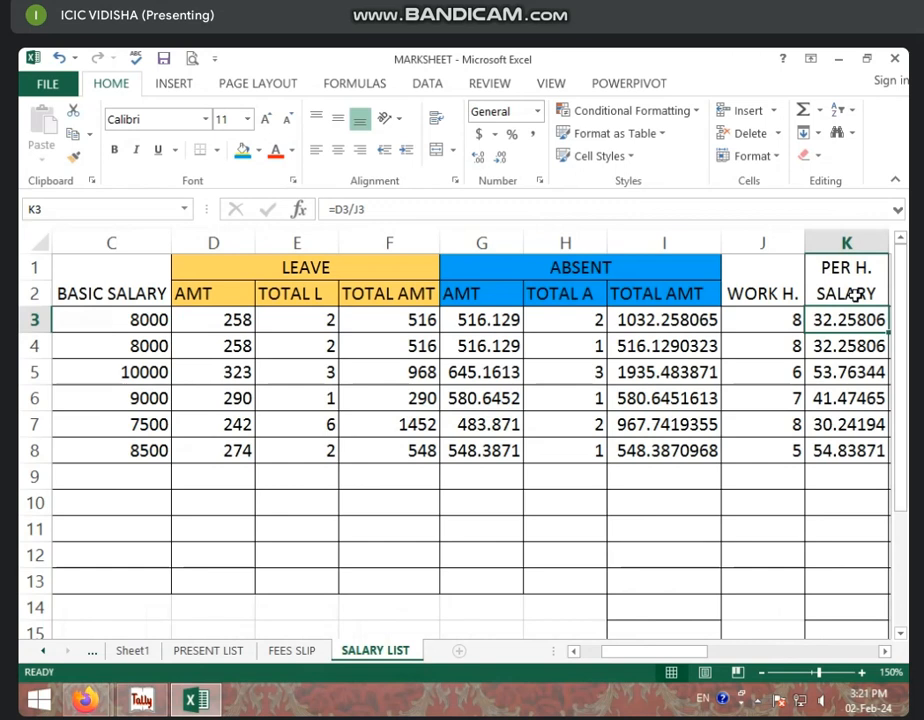
pyautogui.moveTo(777, 322); pyautogui.dragTo(769, 460)
pyautogui.click(846, 320)
pyautogui.press('Right')
pyautogui.press('Right')
pyautogui.click(738, 270)
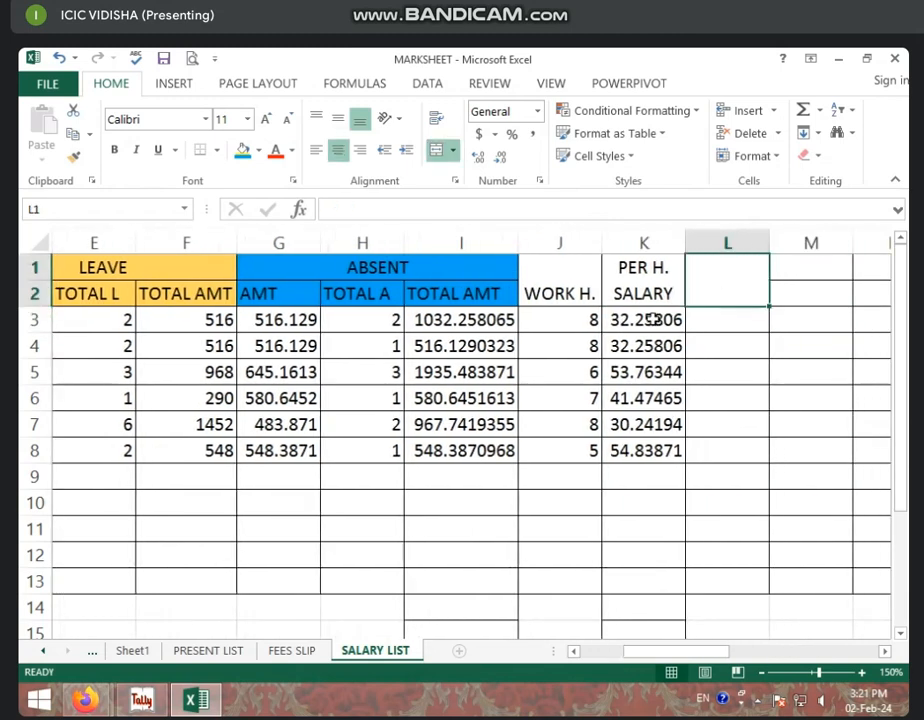
pyautogui.click(651, 319)
pyautogui.moveTo(590, 320); pyautogui.dragTo(590, 451)
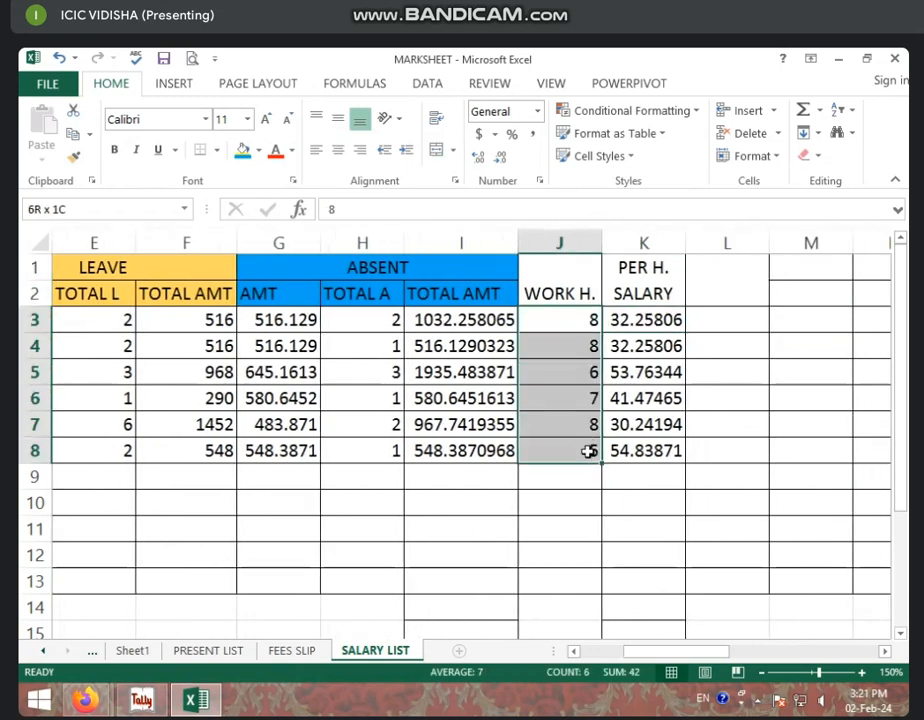
pyautogui.click(650, 320)
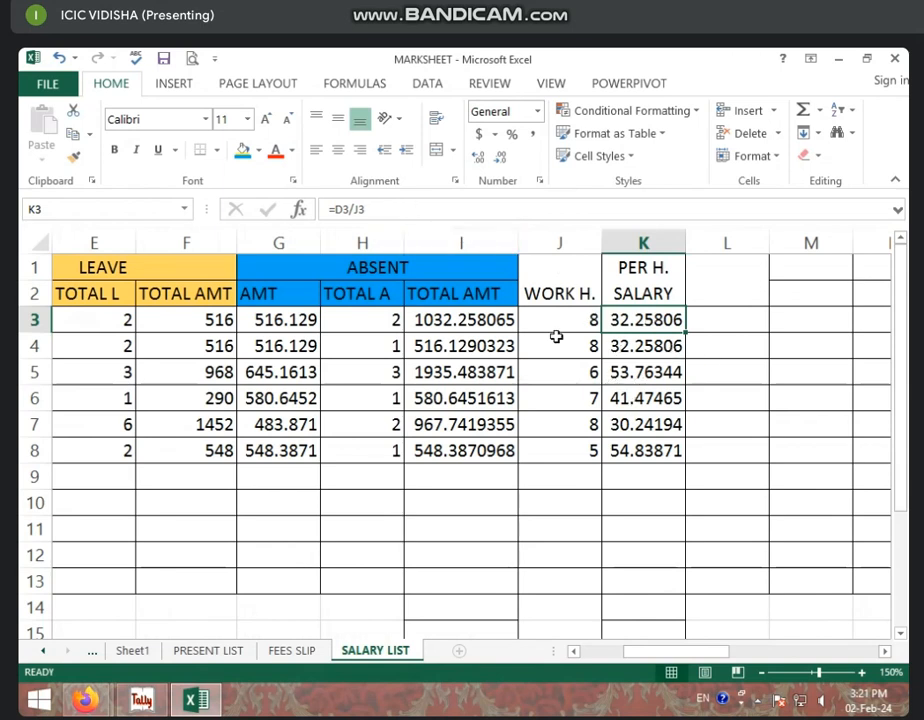
# Enter the header PER MINITE SALART in cell L1, beside the per-hour salary column.
pyautogui.click(707, 298)
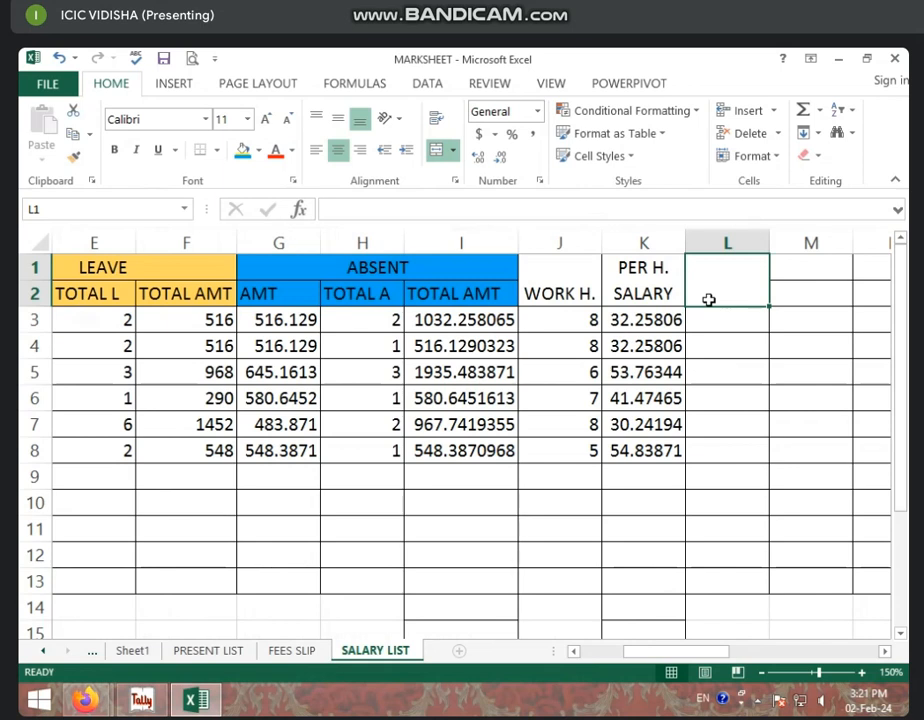
pyautogui.click(725, 324)
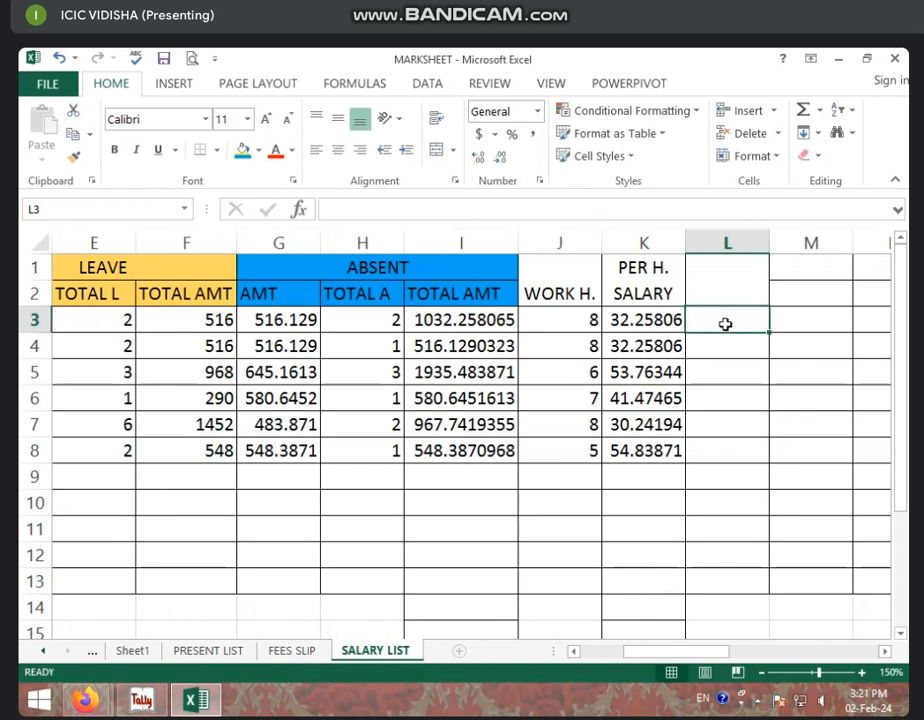
pyautogui.click(718, 291)
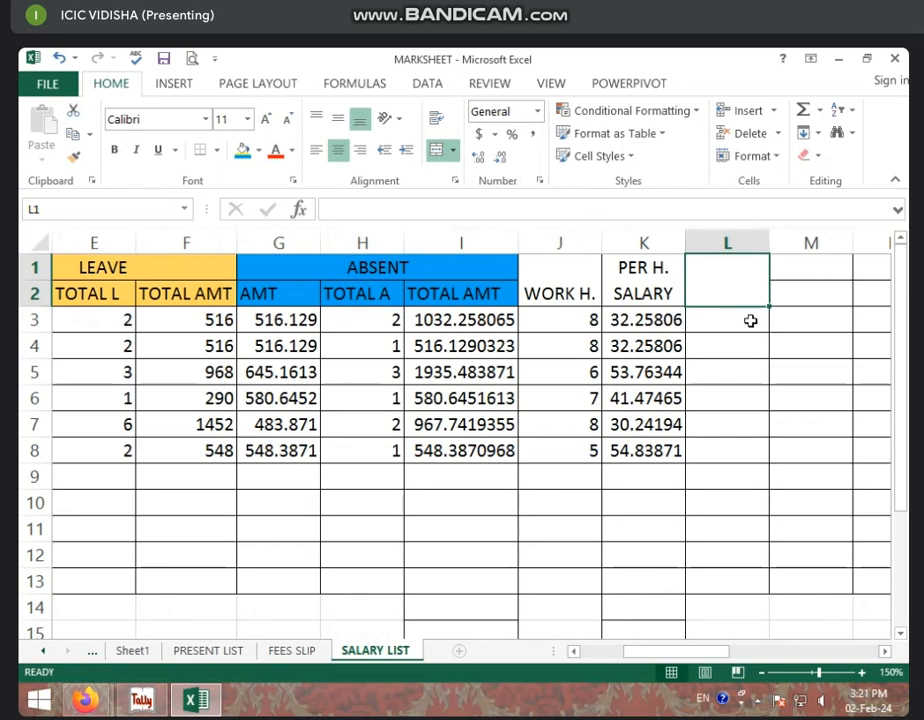
pyautogui.write('PER ')
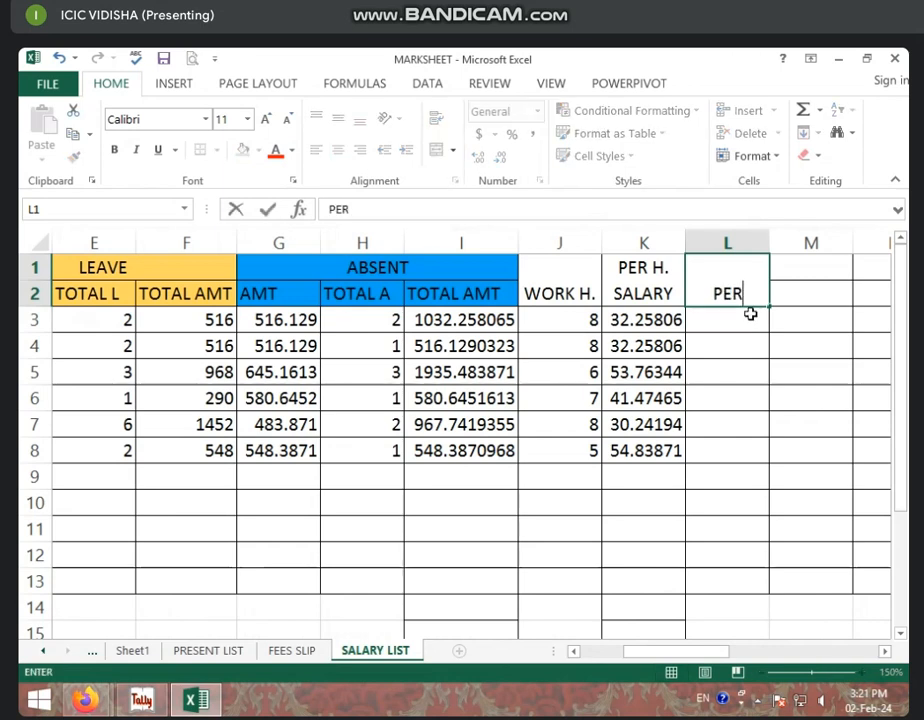
pyautogui.write('MI')
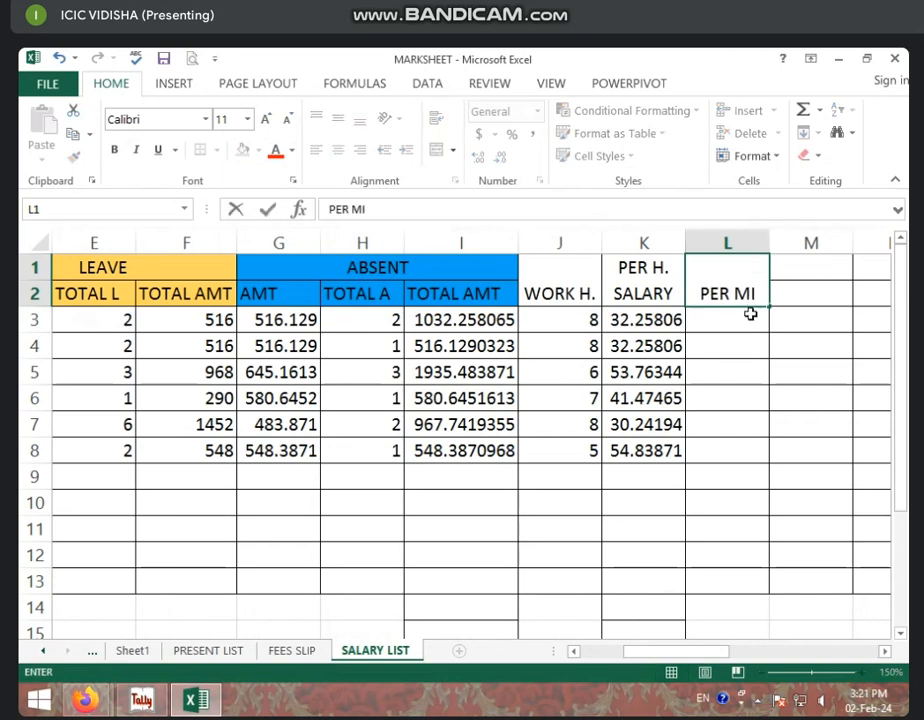
pyautogui.write('N')
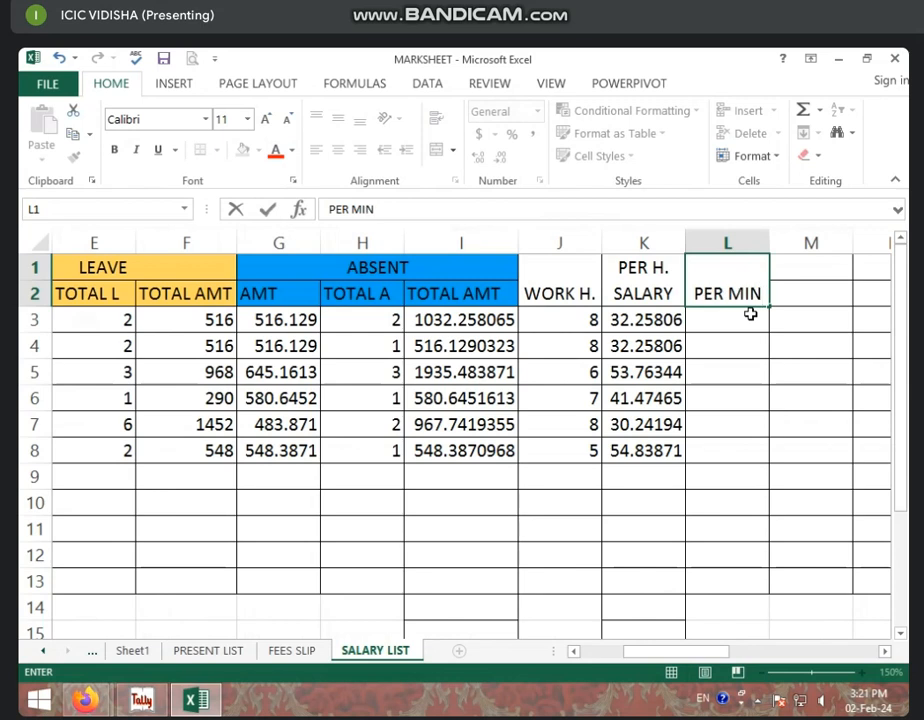
pyautogui.write('ITE SALA')
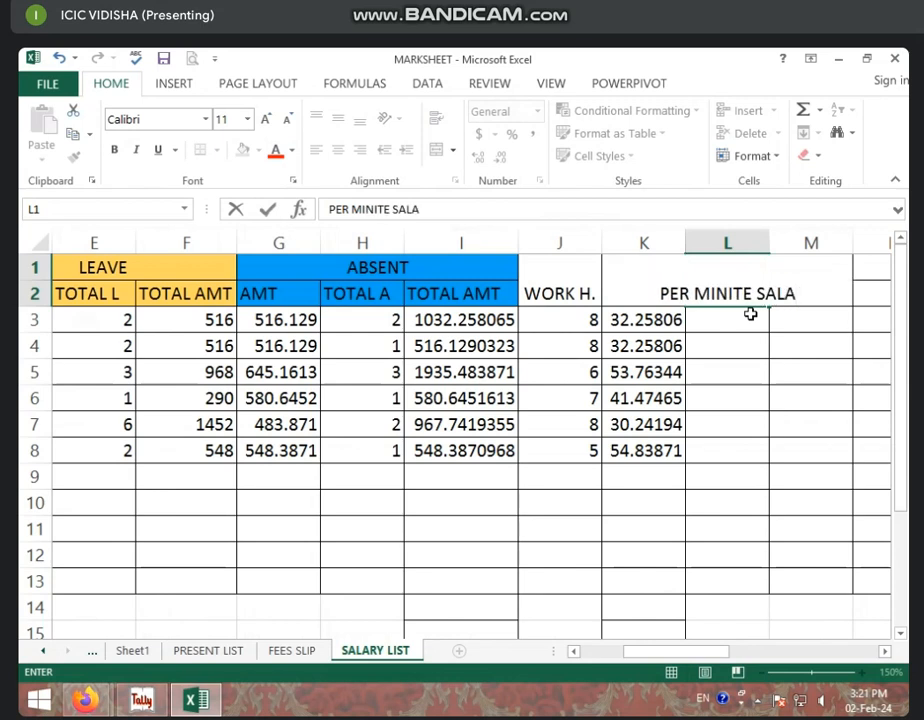
pyautogui.write('RT')
pyautogui.press('Return')
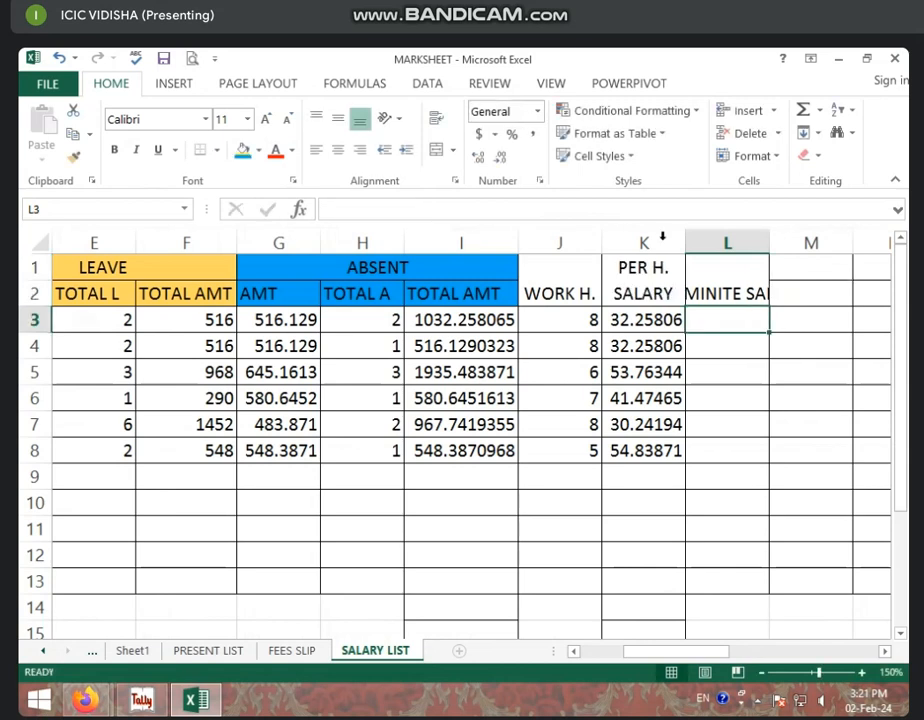
# Correct the last word of the L1 header so that it reads PER MINITE SALARY.
pyautogui.click(726, 287)
pyautogui.click(511, 207)
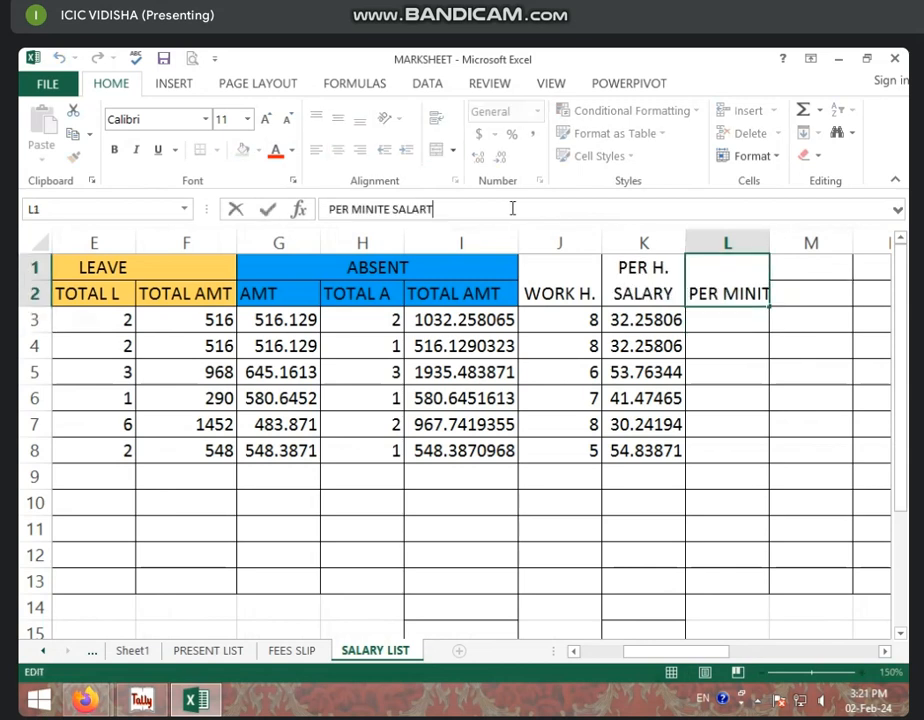
pyautogui.press('BackSpace')
pyautogui.write('Y')
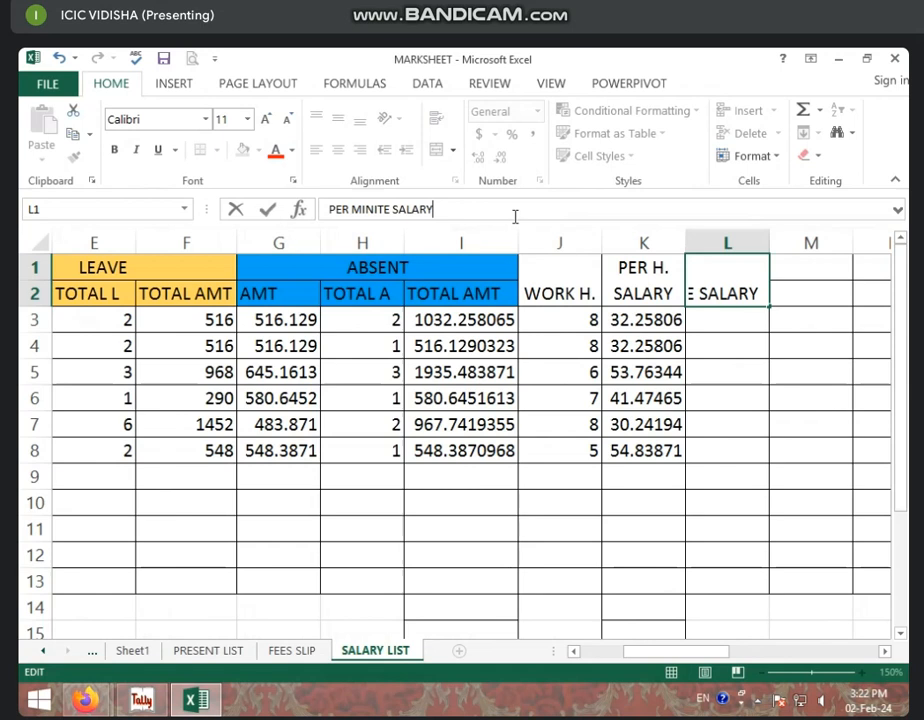
pyautogui.click(678, 349)
# Wrap the header text in L1 and correct its wording to PER MINUTE SALARY.
pyautogui.click(714, 287)
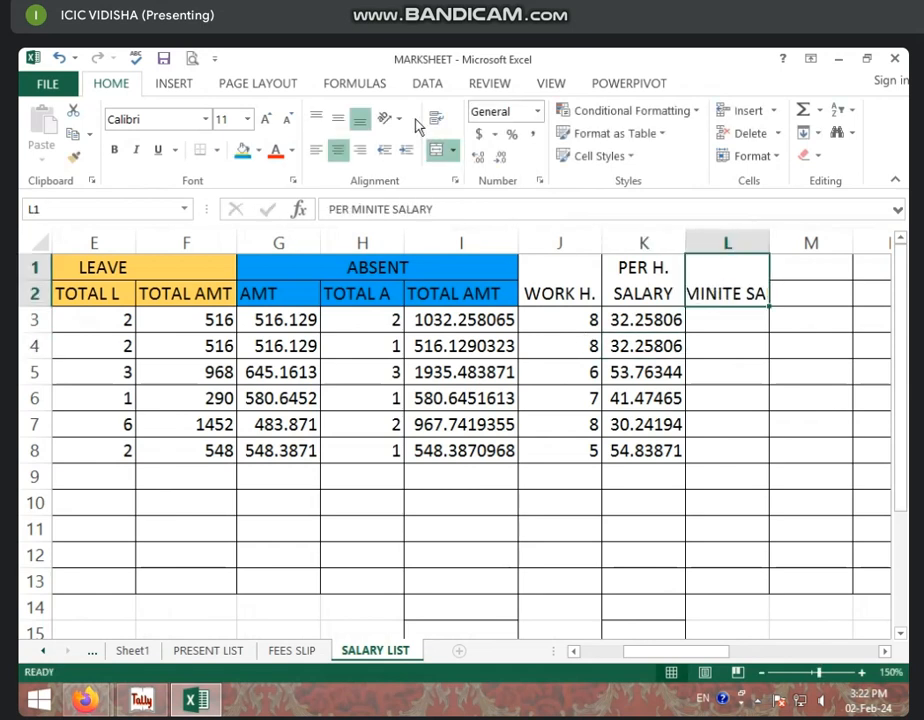
pyautogui.click(440, 122)
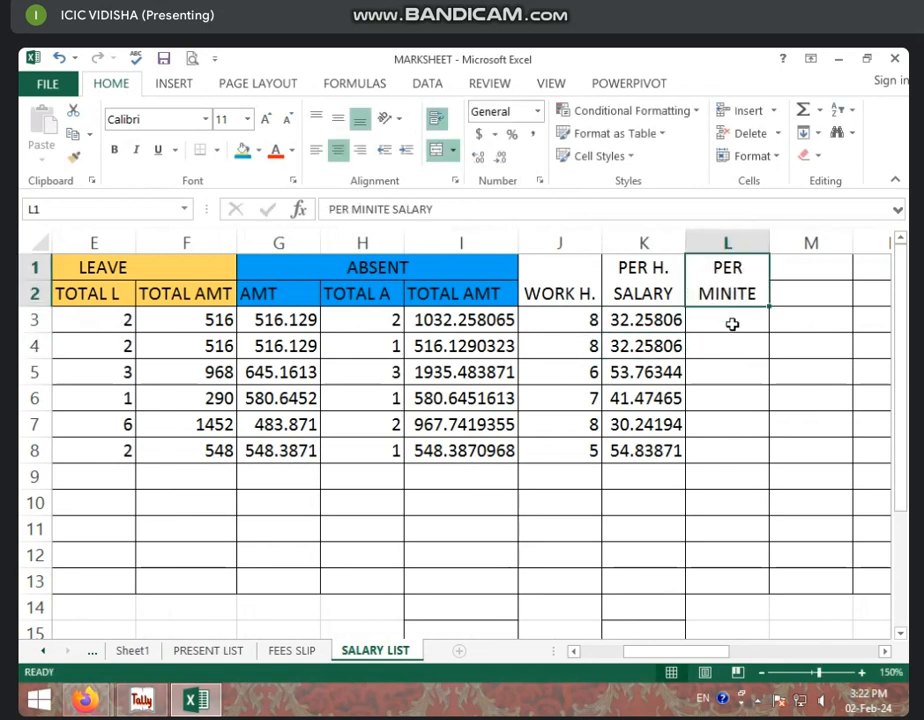
pyautogui.click(732, 322)
pyautogui.click(736, 294)
pyautogui.doubleClick(736, 294)
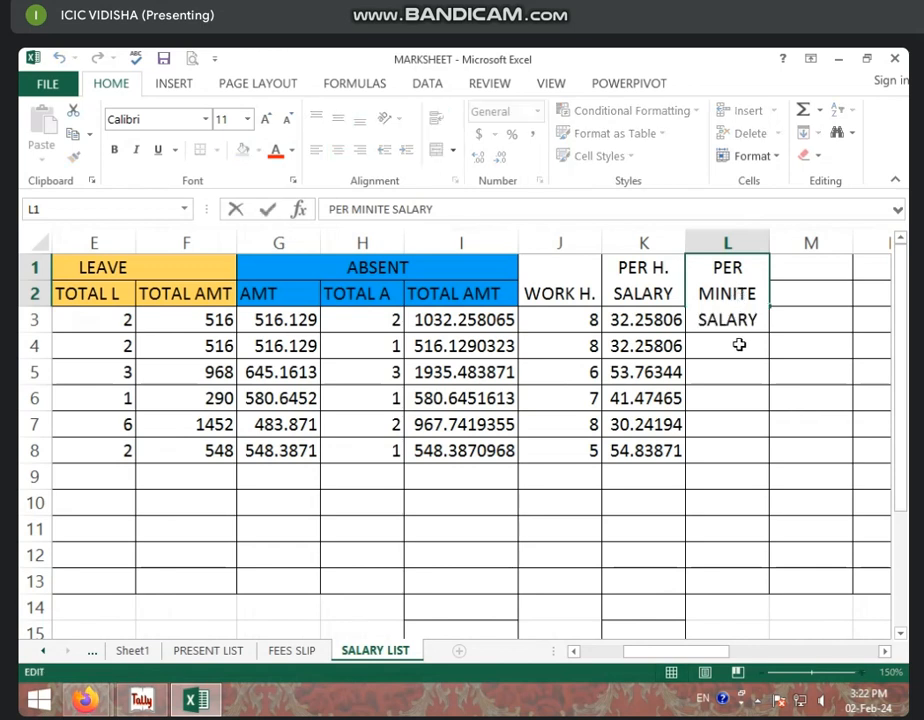
pyautogui.press('BackSpace')
pyautogui.write('U')
pyautogui.click(741, 350)
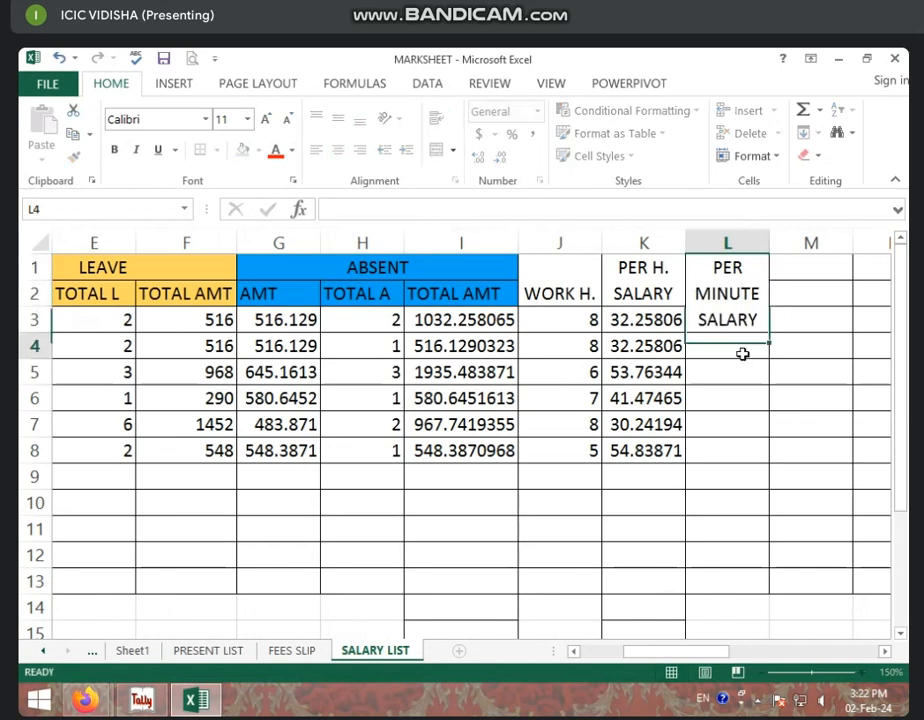
# Autofit column L so that the PER MINUTE SALARY header fits on one line.
pyautogui.doubleClick(769, 244)
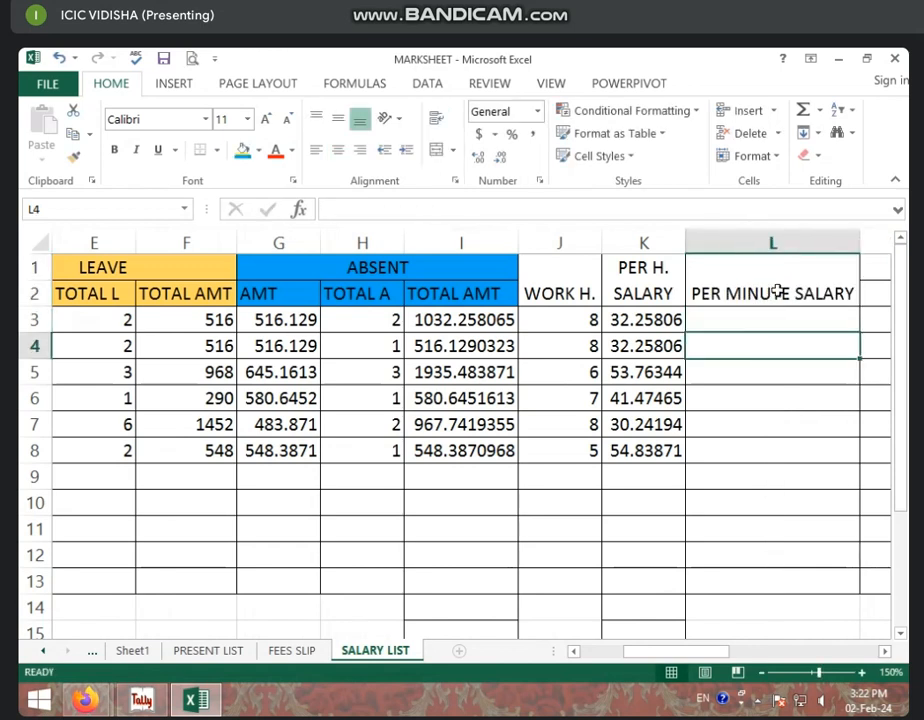
pyautogui.click(775, 296)
pyautogui.click(769, 312)
pyautogui.click(740, 276)
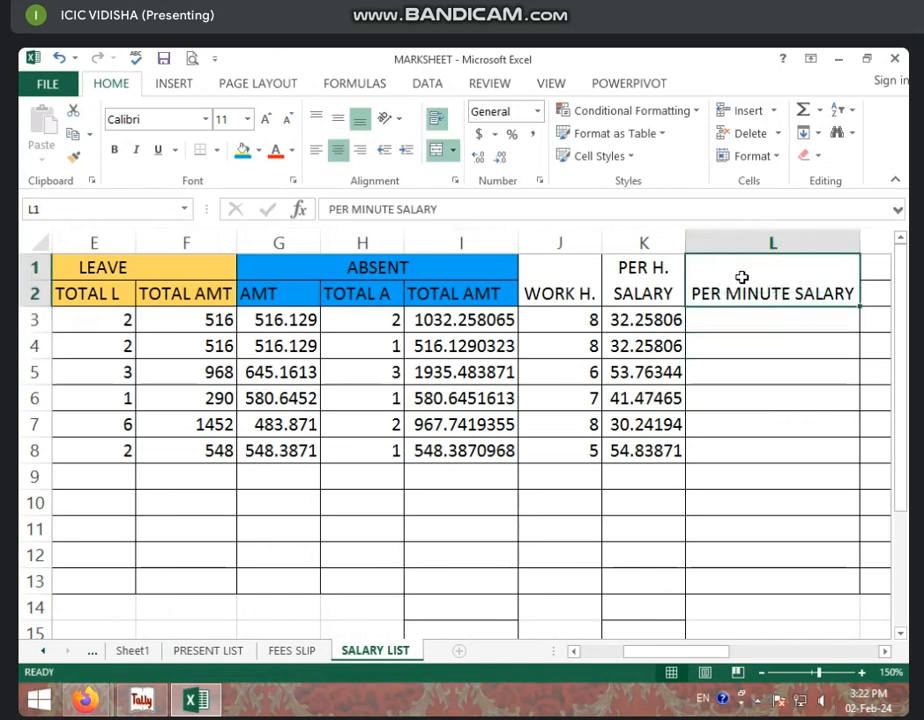
pyautogui.click(857, 244)
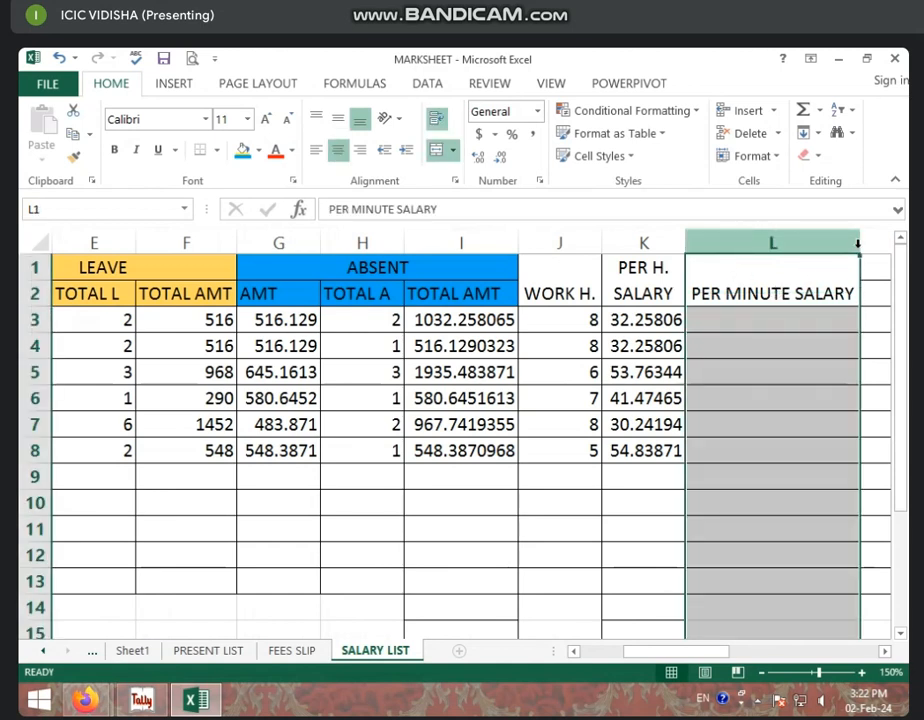
# Calculate the per-minute salary in L3 by dividing the per-hour salary by 60, =K3/60.
pyautogui.click(767, 324)
pyautogui.write('=')
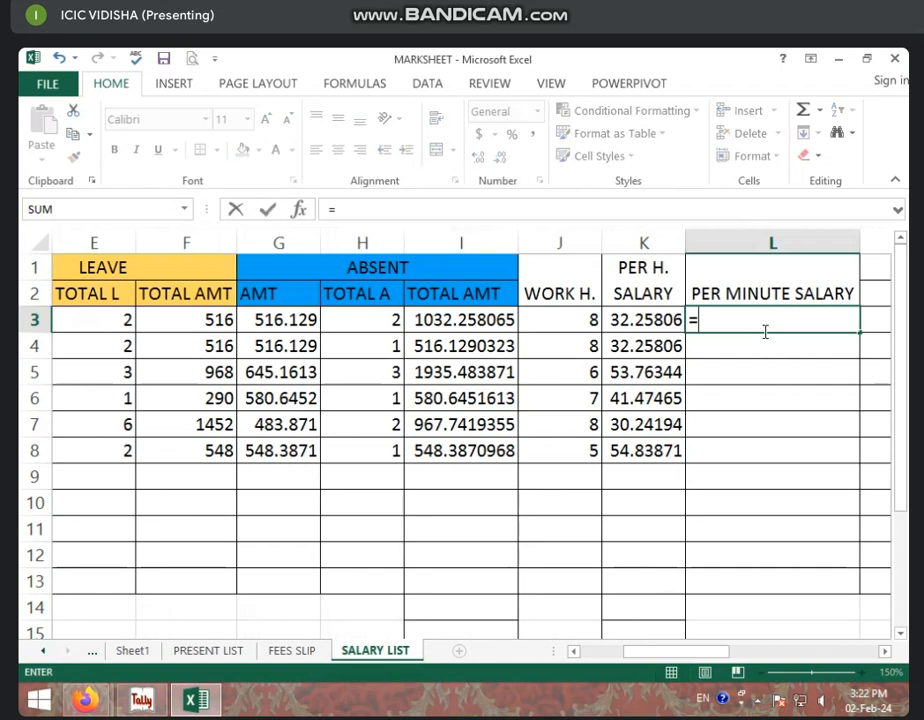
pyautogui.click(645, 320)
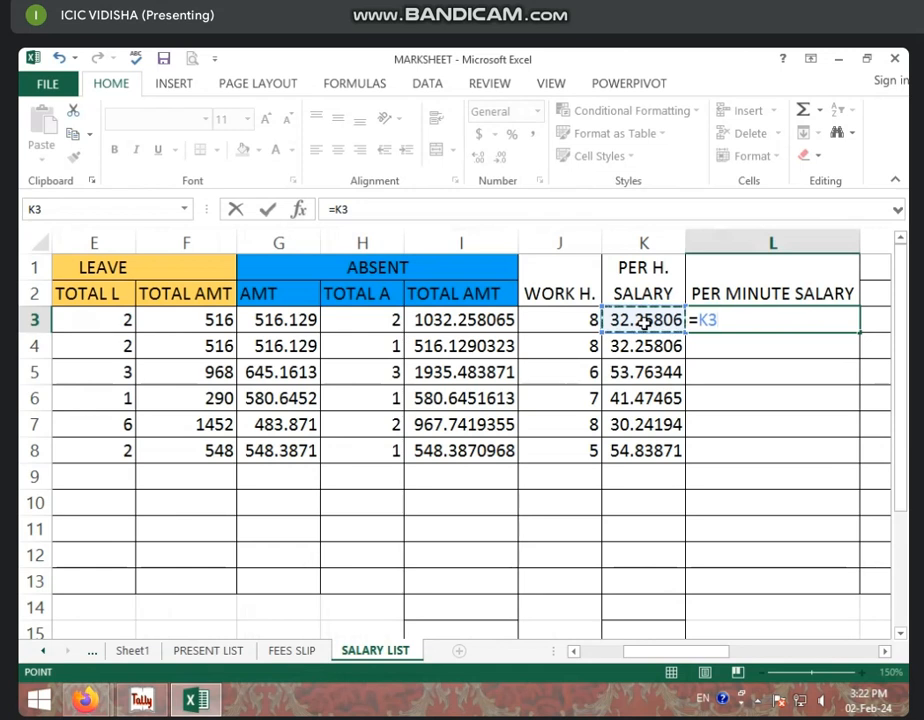
pyautogui.write('/')
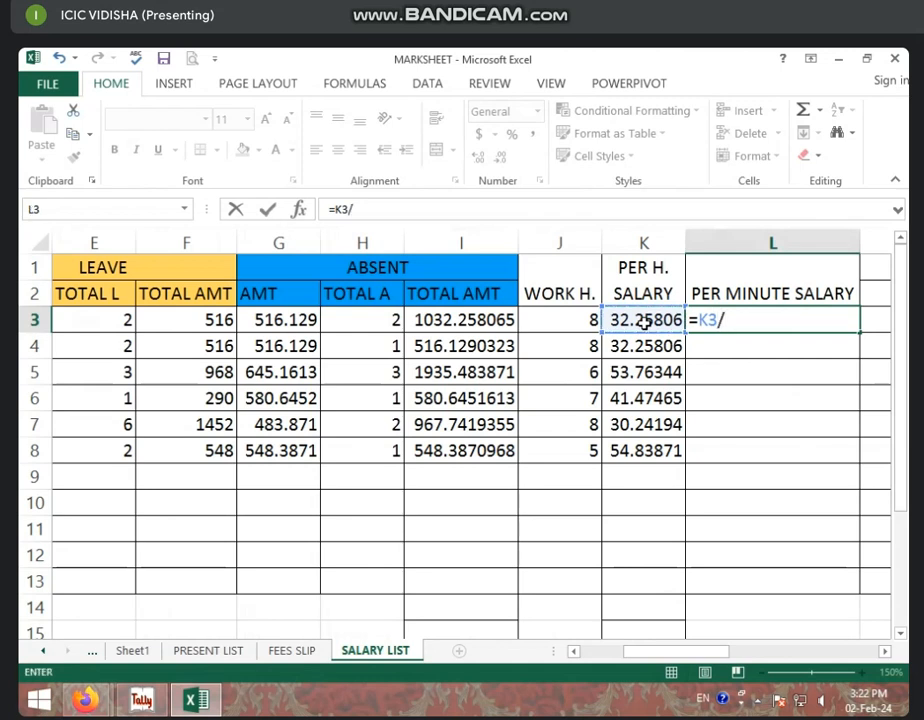
pyautogui.write('60')
pyautogui.press('Return')
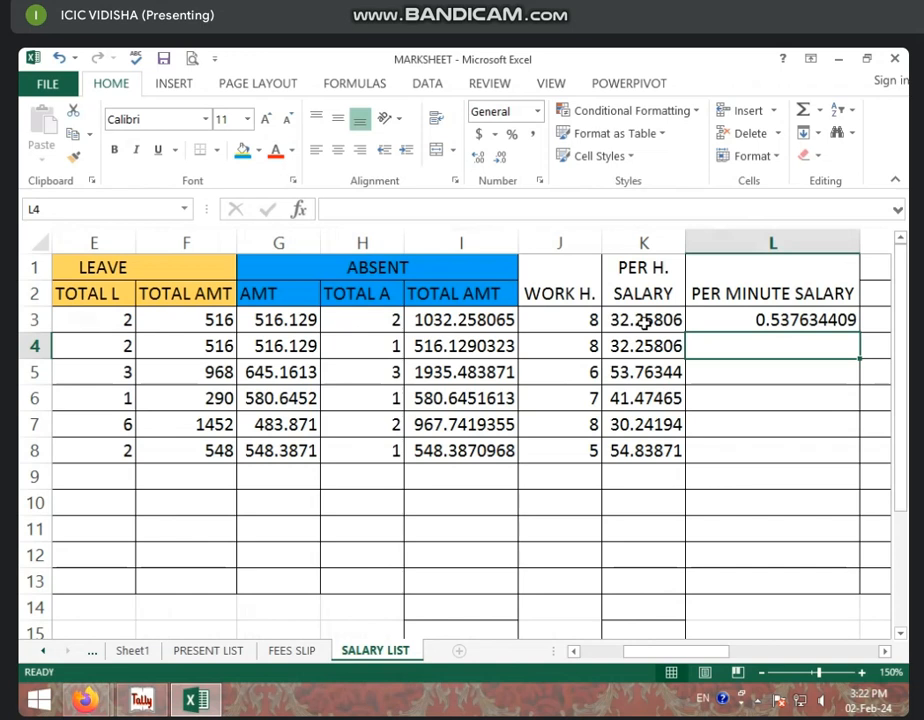
# Set the work hours in J3 to 6 and check the recalculated per-minute salary in L3.
pyautogui.click(798, 320)
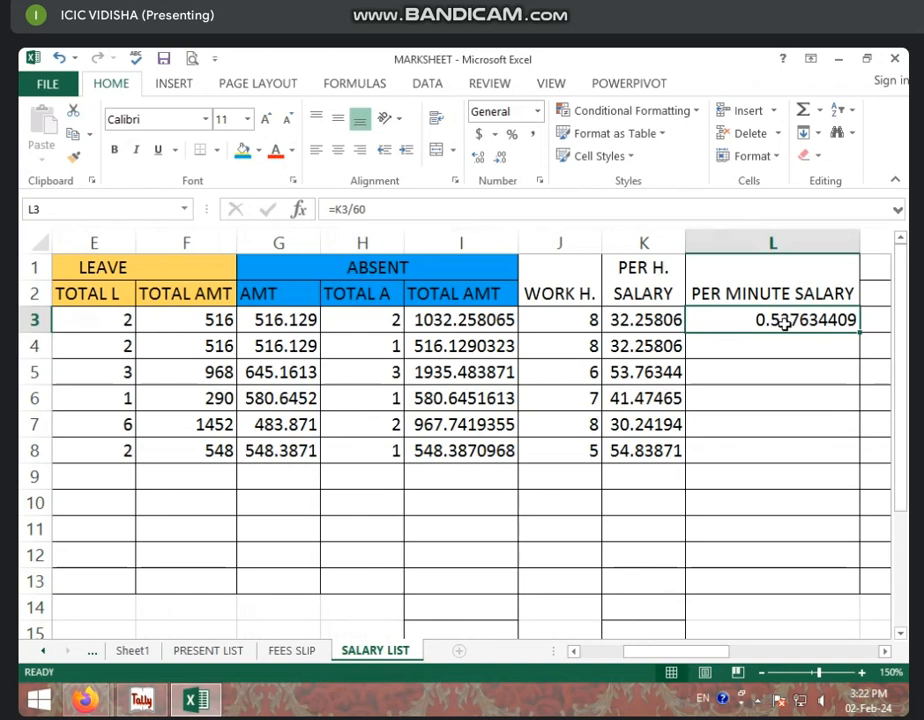
pyautogui.click(576, 318)
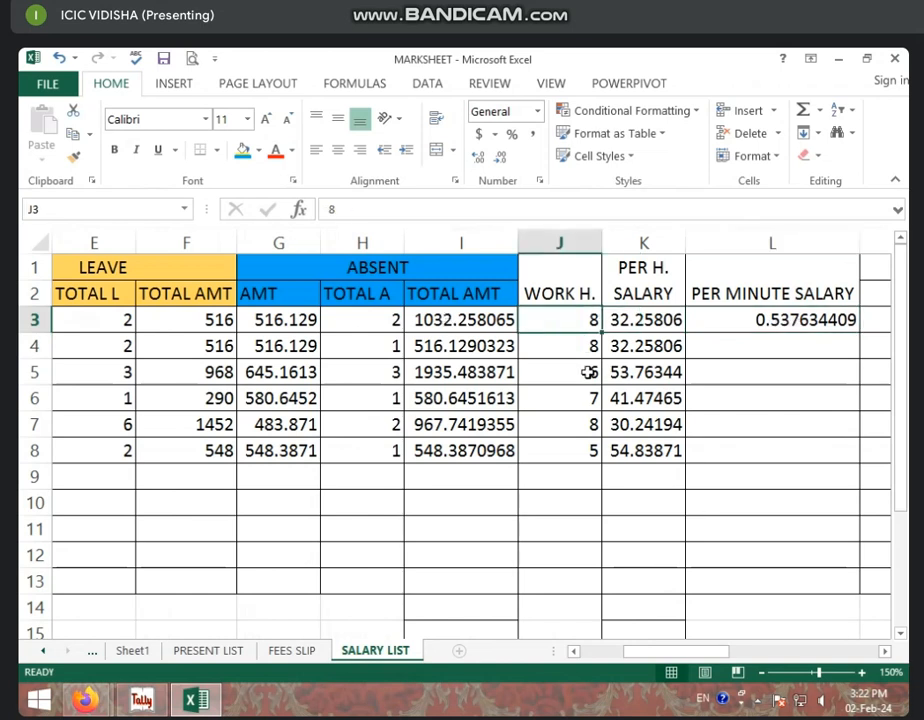
pyautogui.write('6')
pyautogui.click(596, 396)
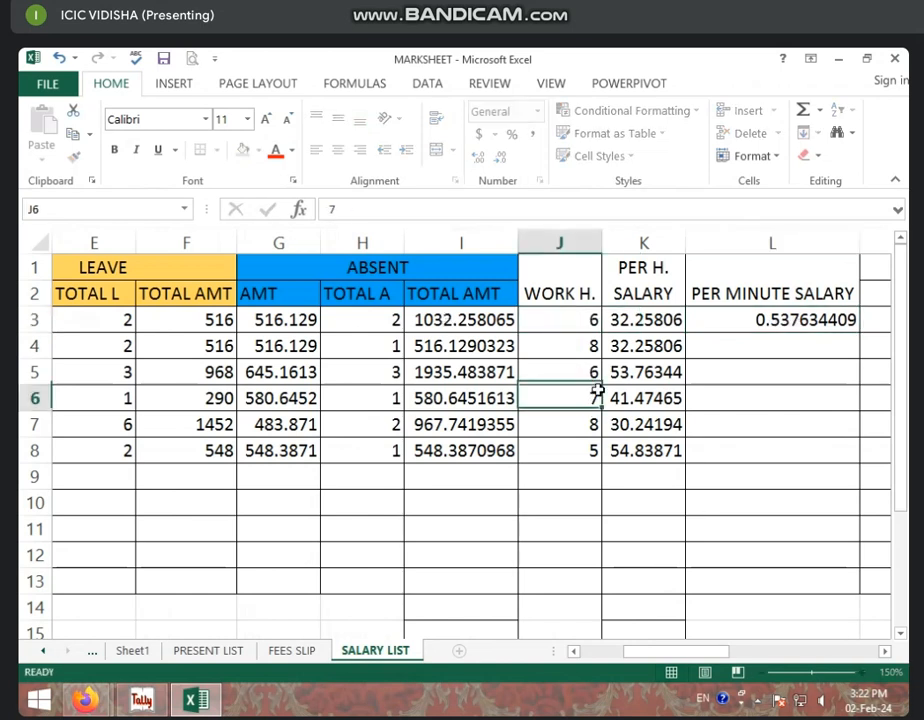
pyautogui.click(783, 317)
pyautogui.click(588, 320)
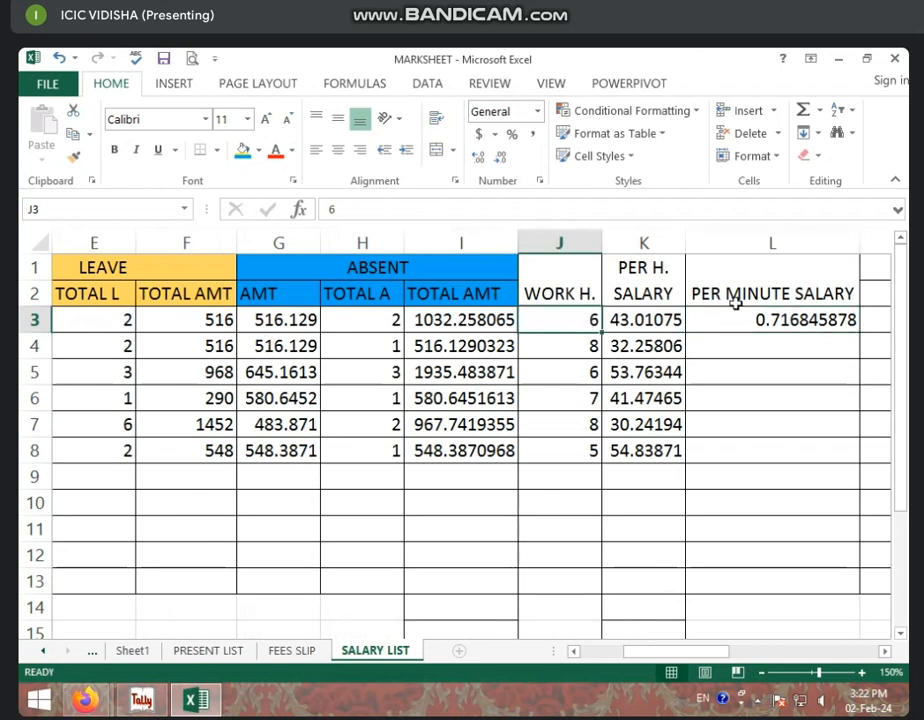
pyautogui.click(784, 318)
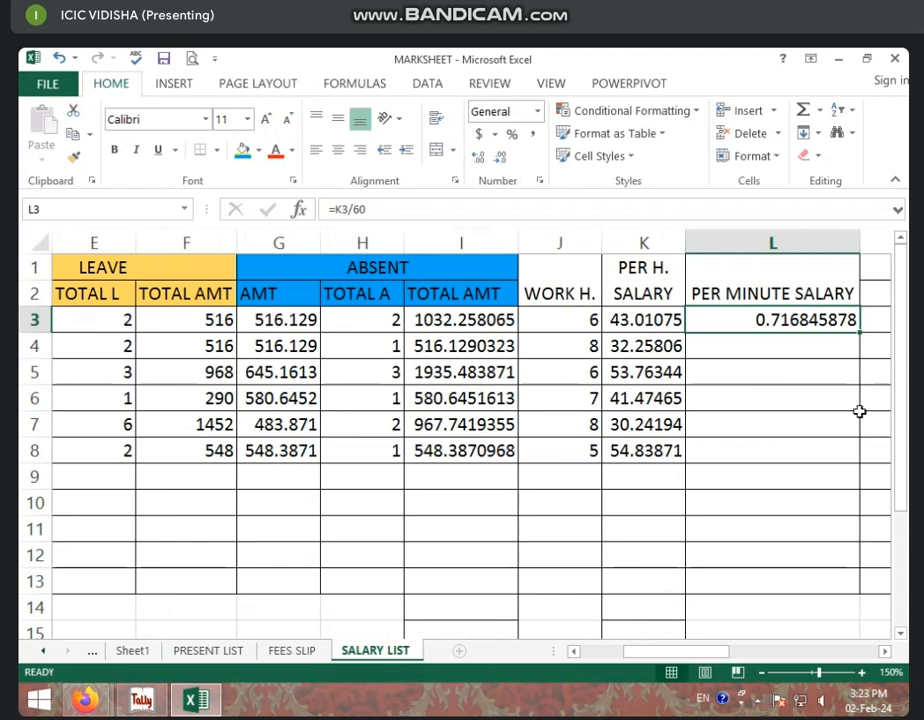
# Review row 3 from the serial number and basic salary across to the per-hour and per-minute salary.
pyautogui.press('Left')
pyautogui.press('Left')
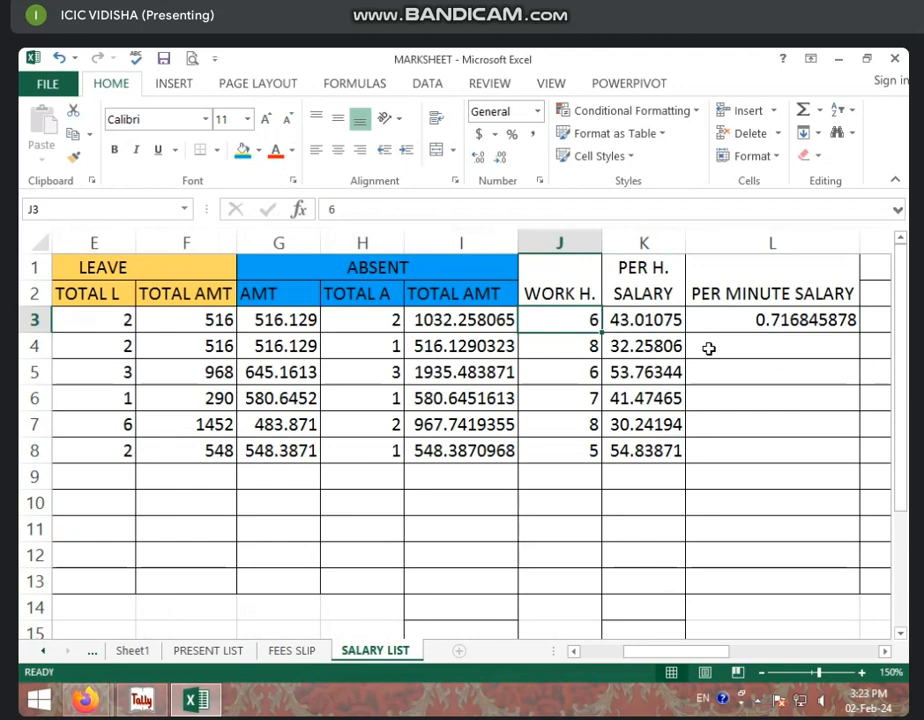
pyautogui.press('Left')
pyautogui.press('Left')
pyautogui.press('Left')
pyautogui.press('Left')
pyautogui.press('Left')
pyautogui.press('Left')
pyautogui.press('Left')
pyautogui.press('Left')
pyautogui.press('Left')
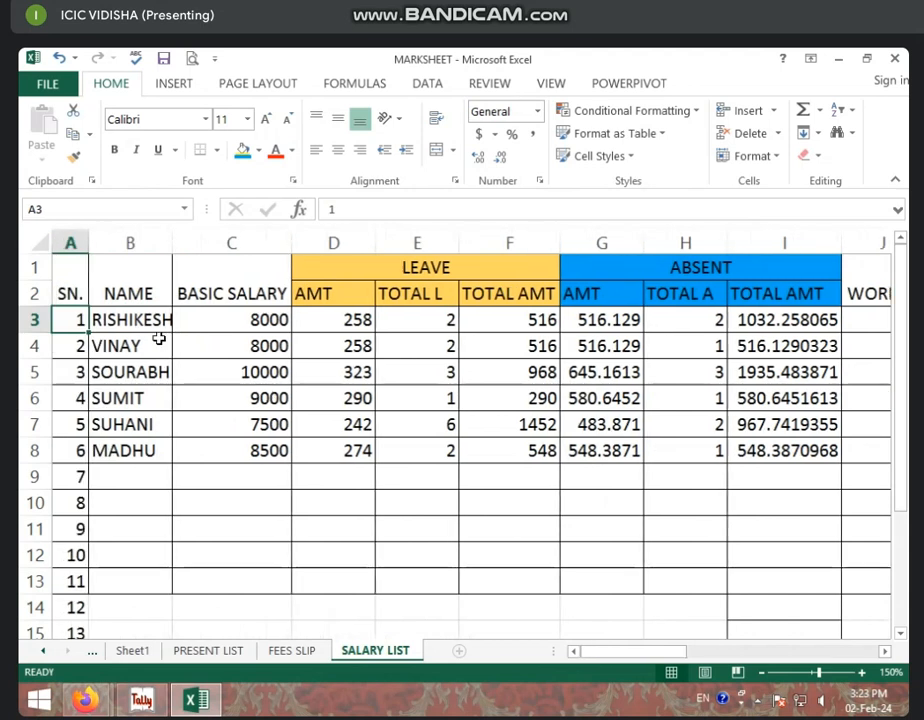
pyautogui.press('Right')
pyautogui.press('Right')
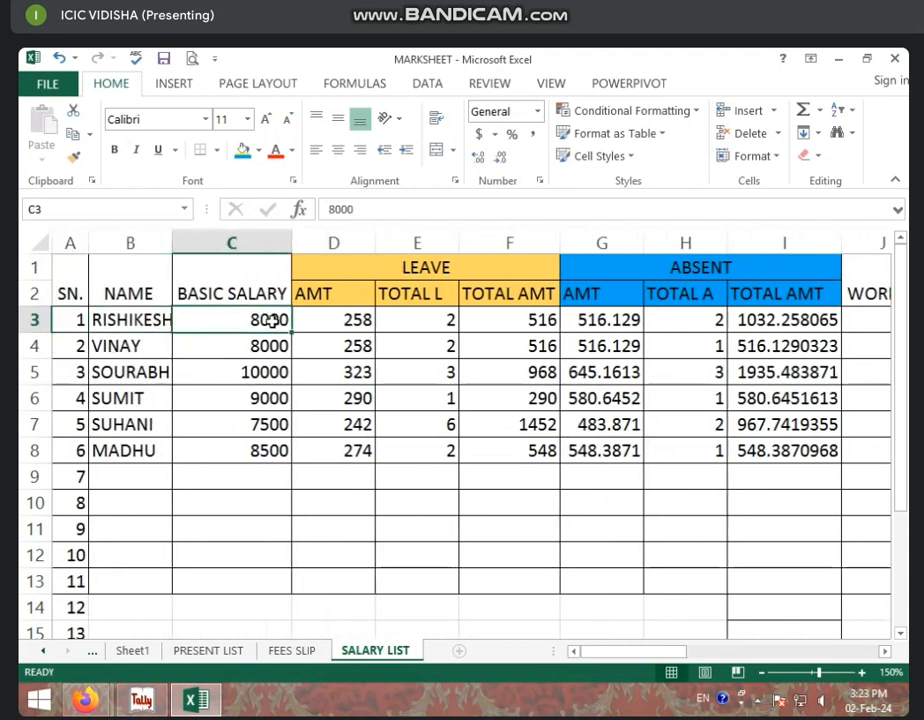
pyautogui.press('Right')
pyautogui.press('Right')
pyautogui.press('Right')
pyautogui.press('Right')
pyautogui.press('Right')
pyautogui.press('Right')
pyautogui.press('Right')
pyautogui.press('Right')
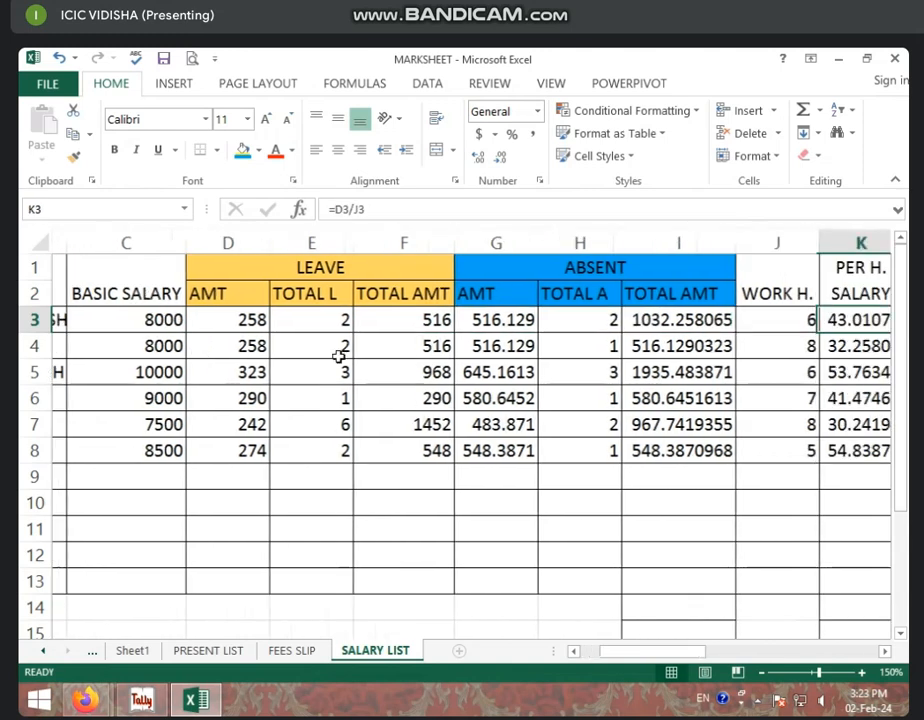
pyautogui.press('Right')
# Examine row 3's absent and leave values, the basic salary in C3, the leave amount formula in D3 and the leave TOTAL AMT header.
pyautogui.press('Left')
pyautogui.press('Left')
pyautogui.press('Left')
pyautogui.press('Left')
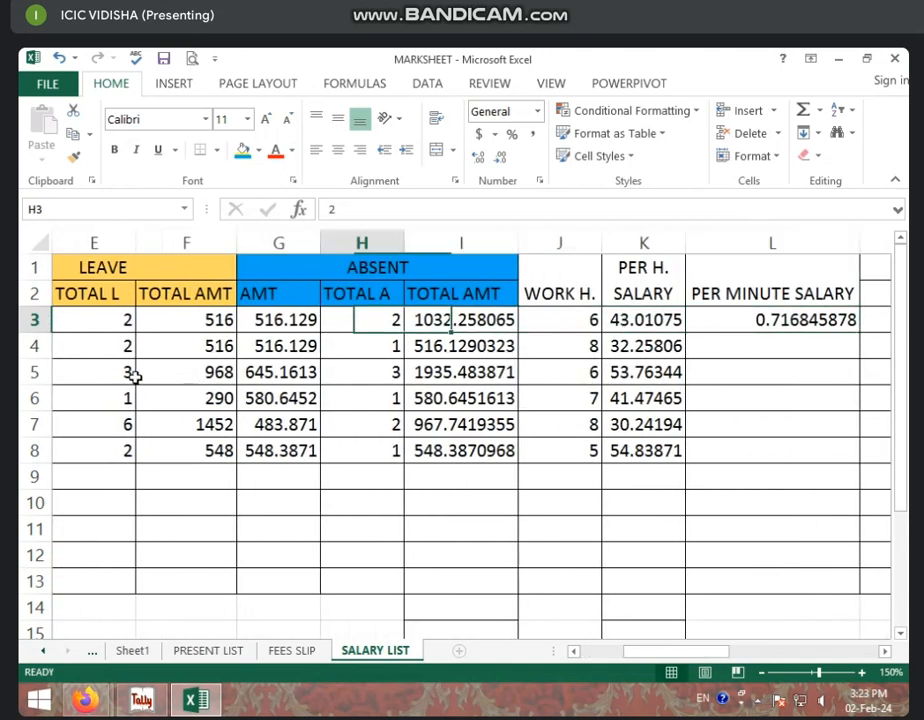
pyautogui.press('Left')
pyautogui.press('Left')
pyautogui.press('Left')
pyautogui.press('Left')
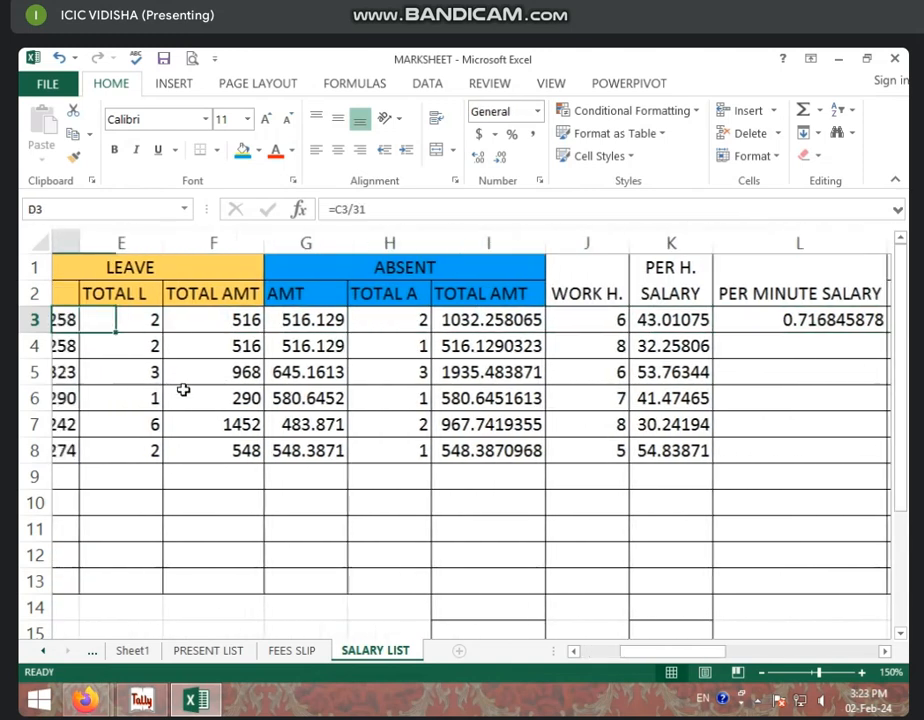
pyautogui.press('Left')
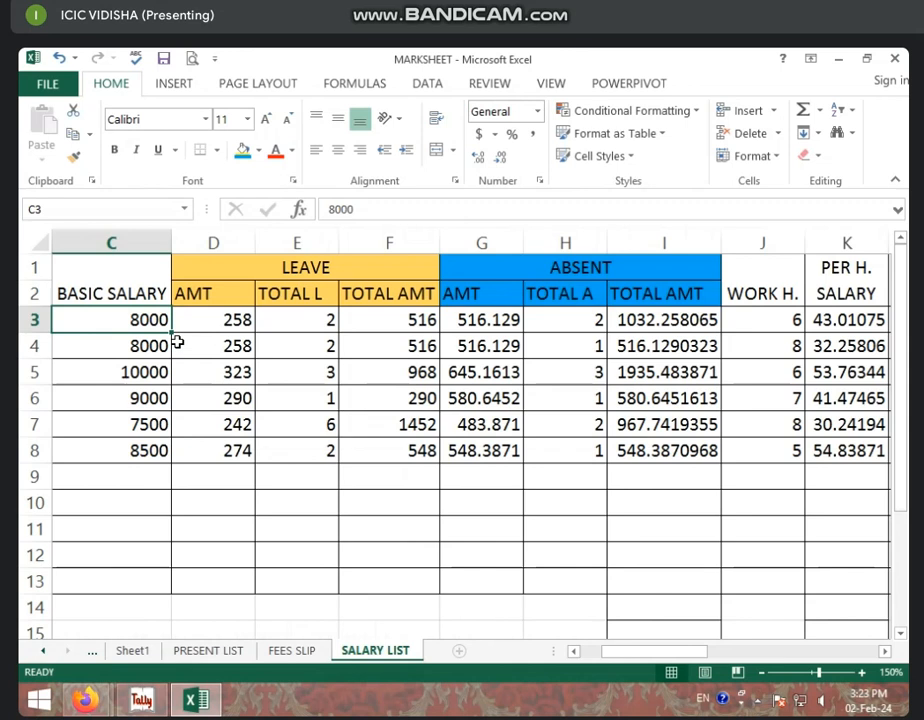
pyautogui.click(245, 318)
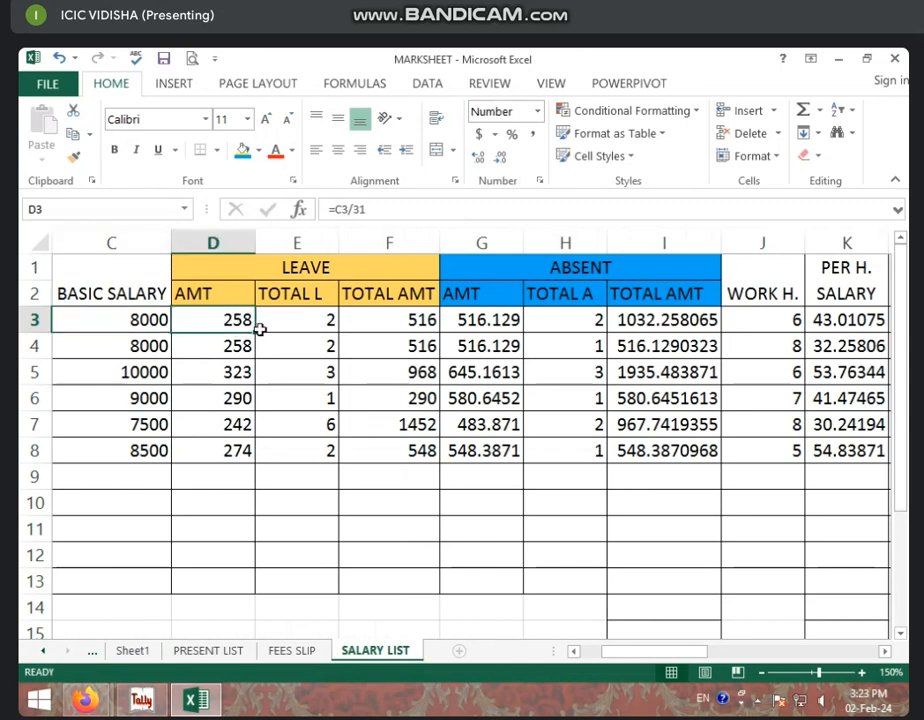
pyautogui.click(390, 292)
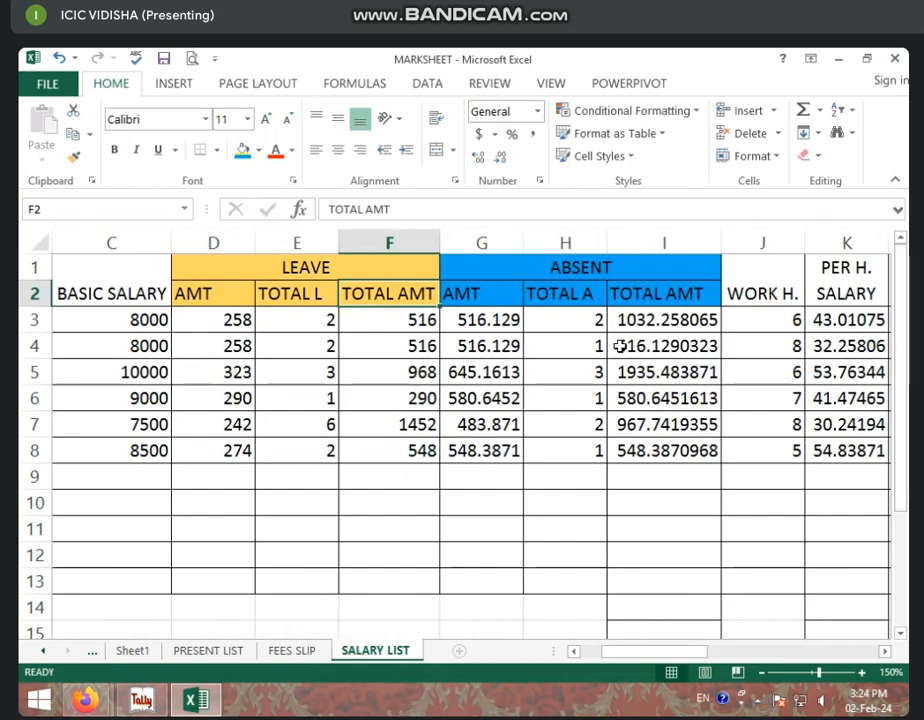
# Review the absent TOTAL AMT formula in I3 and the work hours, per-hour and per-minute salary columns.
pyautogui.moveTo(212, 270); pyautogui.dragTo(561, 453)
pyautogui.click(664, 321)
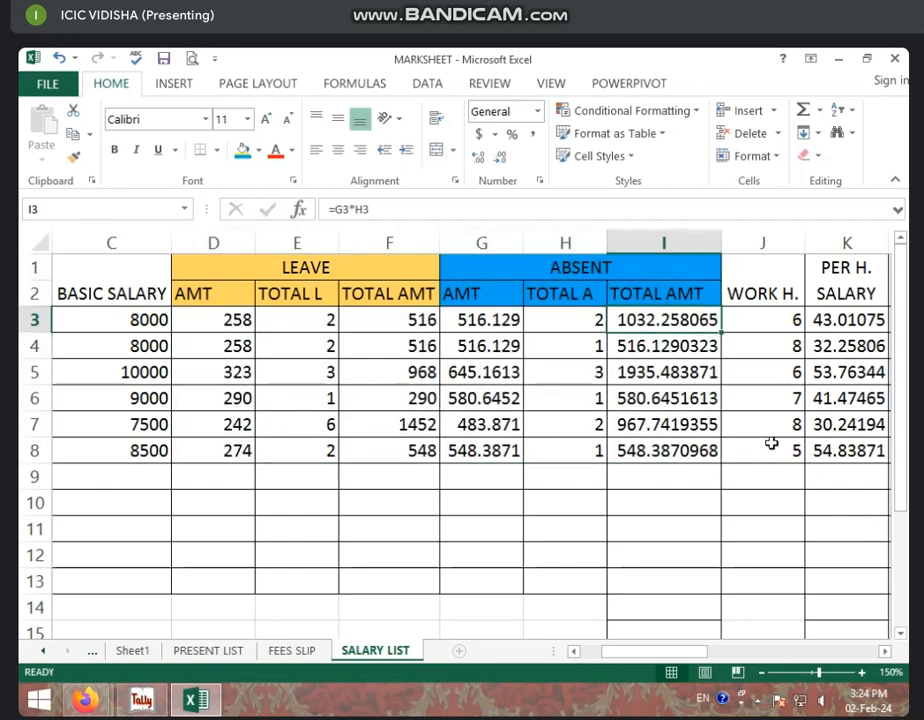
pyautogui.moveTo(884, 651); pyautogui.dragTo(884, 651)
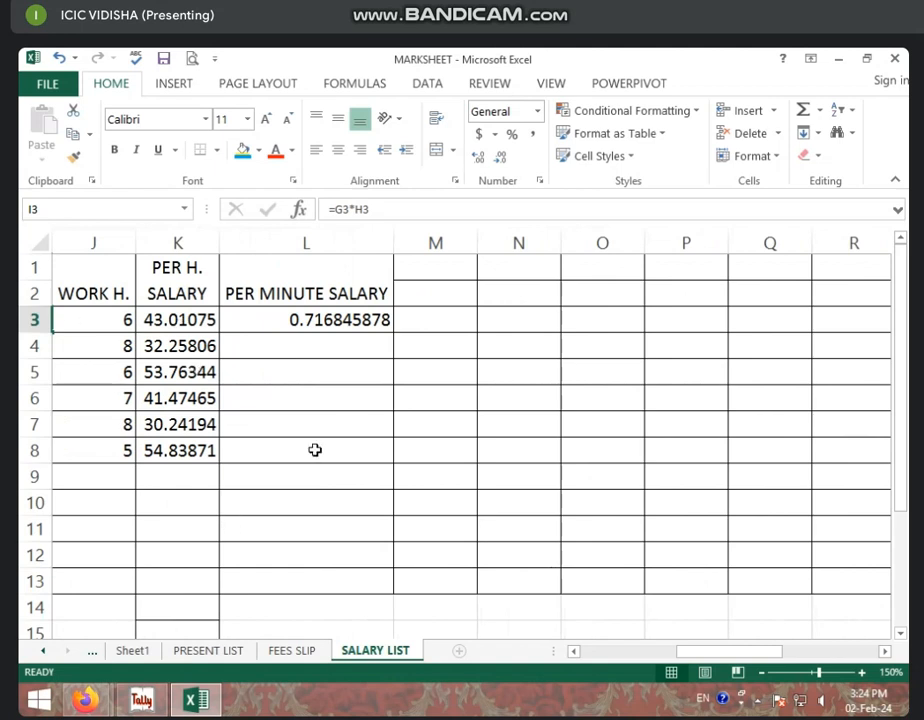
# Re-enter the per-minute salary formula in L3, dividing the per-hour salary by 60 with =K3/60.
pyautogui.click(265, 314)
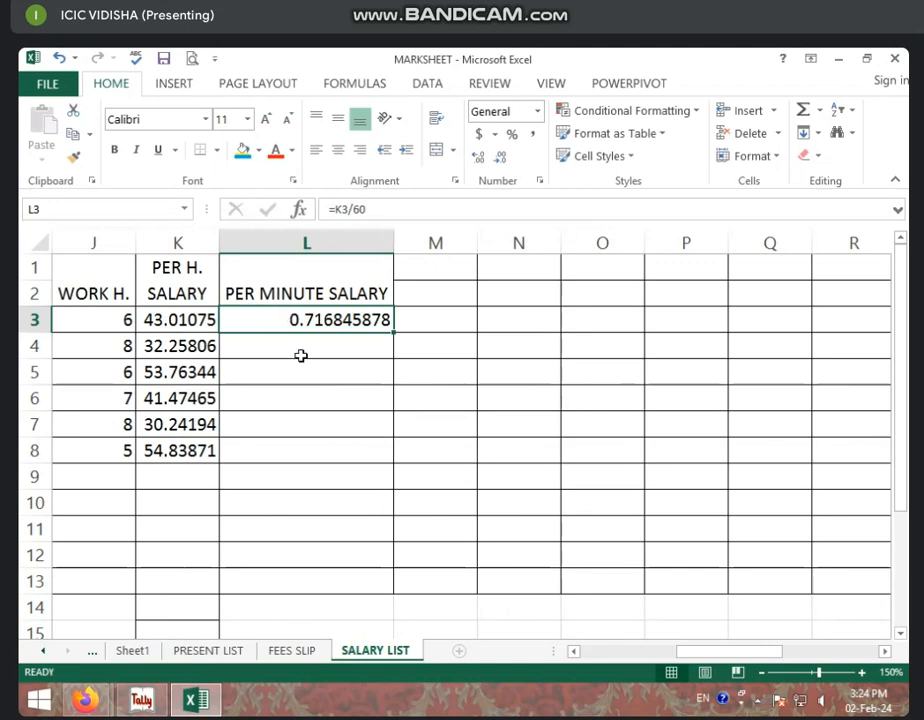
pyautogui.click(300, 355)
pyautogui.click(279, 322)
pyautogui.write('=')
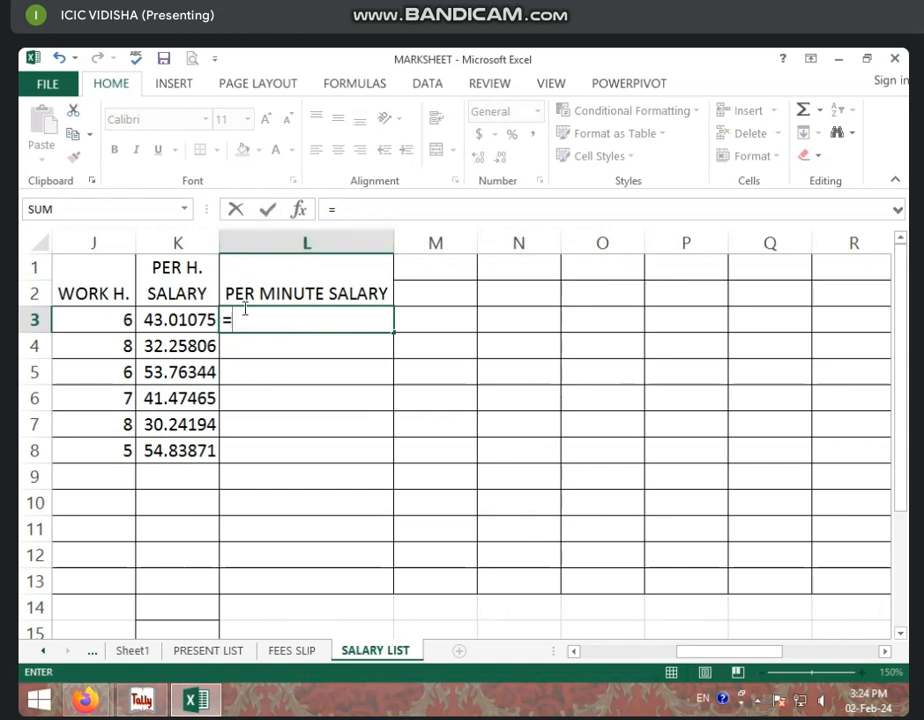
pyautogui.click(176, 322)
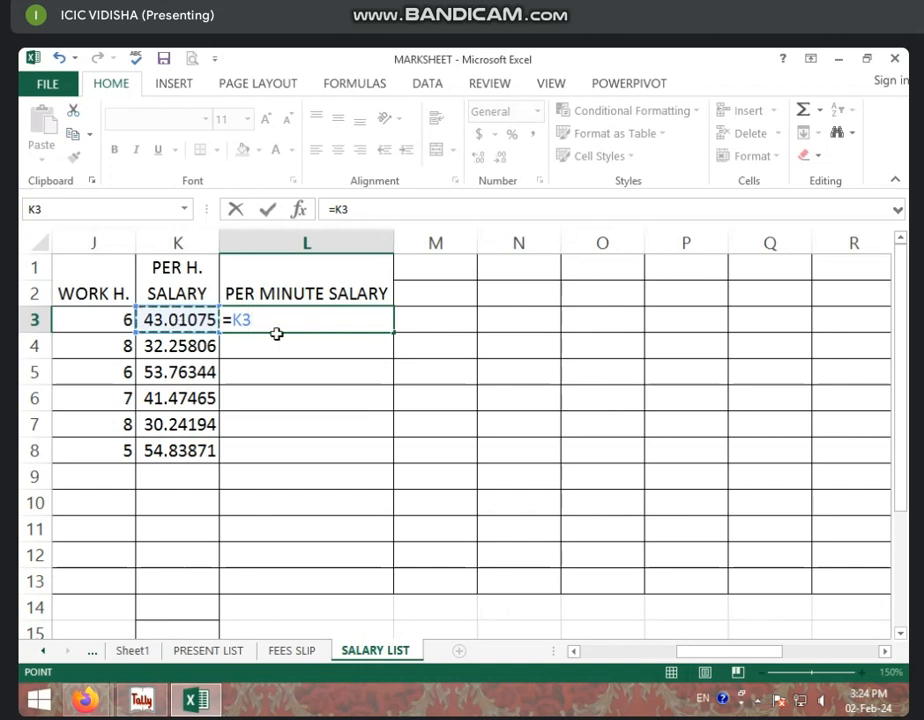
pyautogui.write('/')
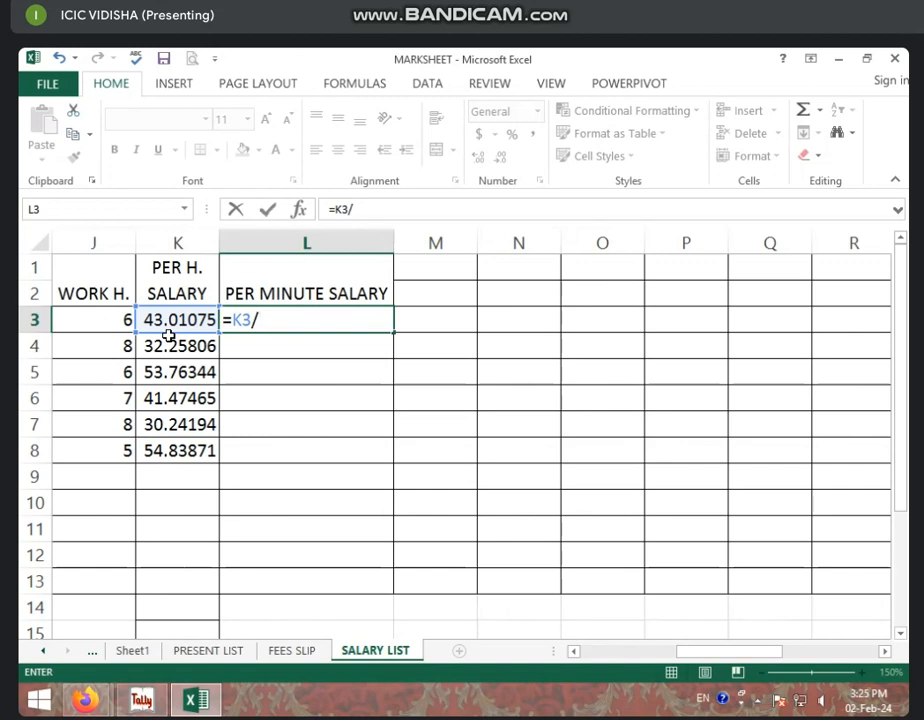
pyautogui.write('60')
pyautogui.press('Return')
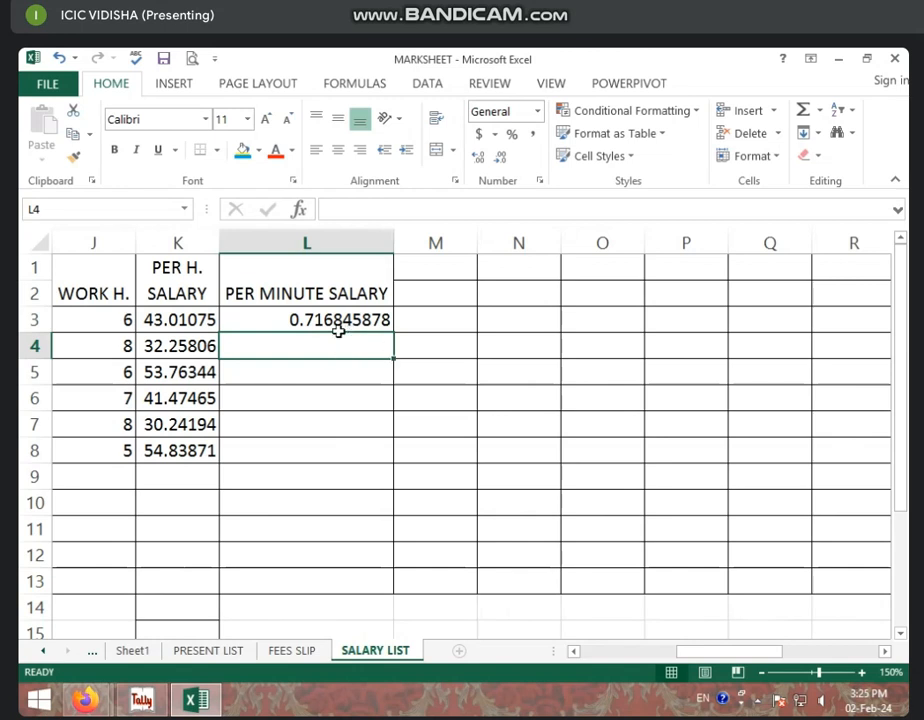
# Fill the per-minute salary formula from L3 down to L8 for the remaining employees.
pyautogui.click(441, 322)
pyautogui.click(362, 340)
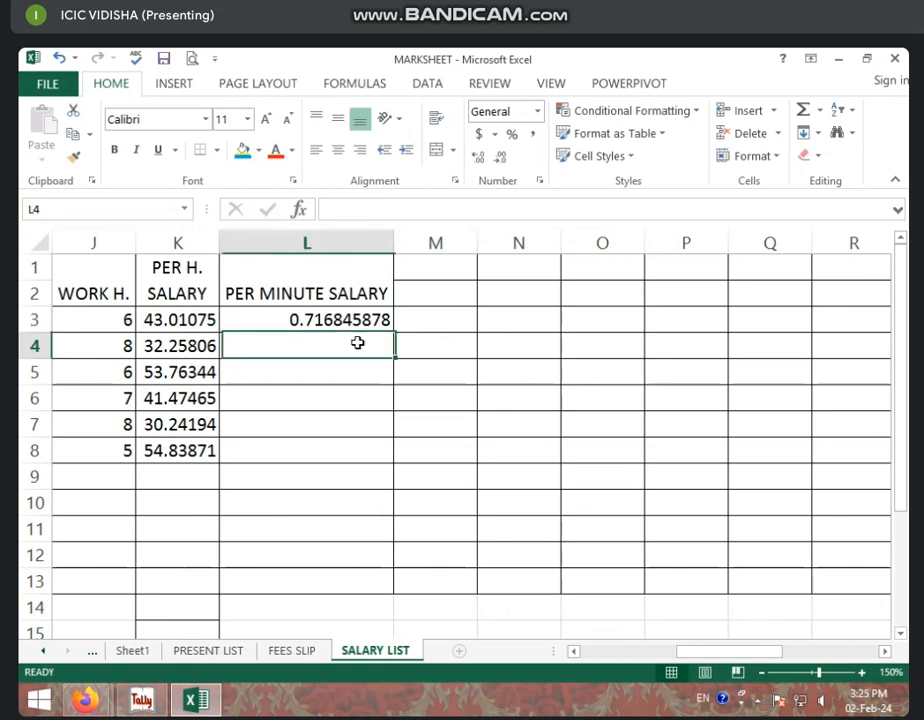
pyautogui.click(386, 328)
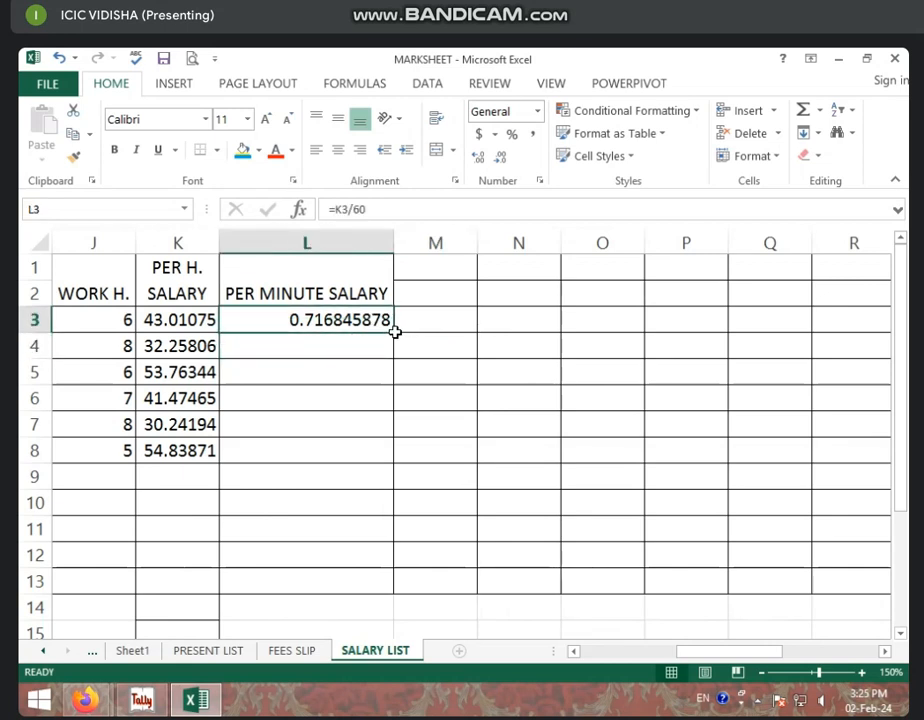
pyautogui.moveTo(393, 331); pyautogui.dragTo(392, 458)
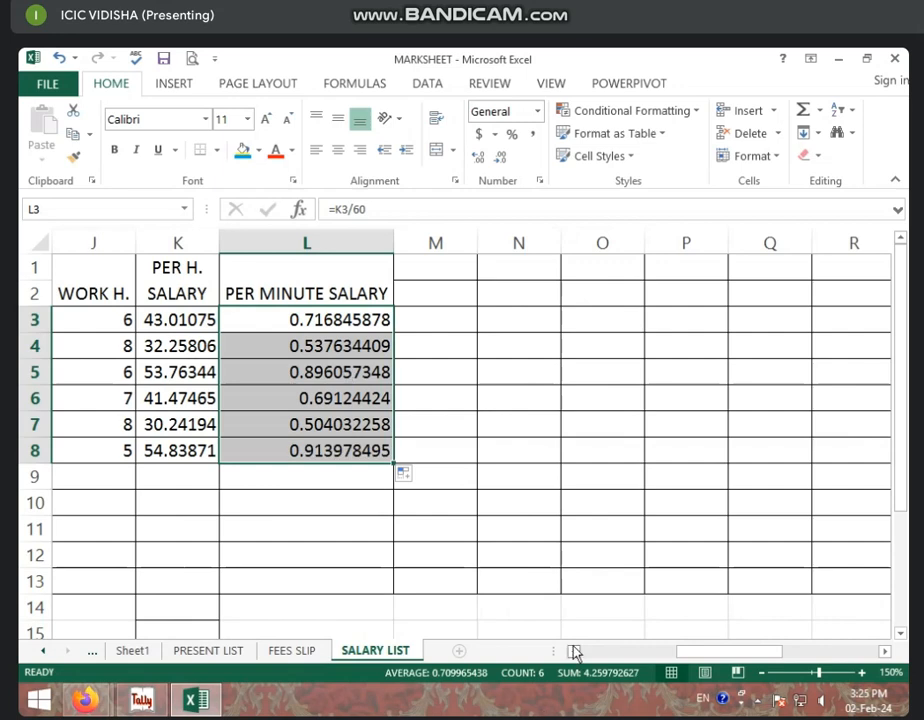
# Merge and center cells M1:M2 and enter the column heading TOTAL LET MIN.
pyautogui.moveTo(722, 651); pyautogui.dragTo(637, 651)
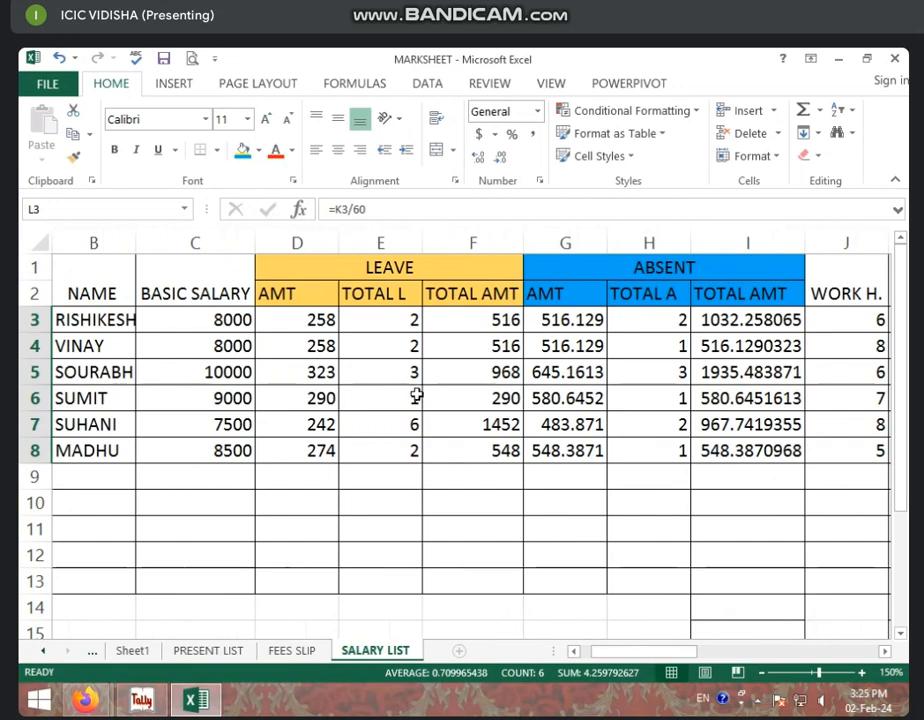
pyautogui.moveTo(612, 656); pyautogui.dragTo(678, 656)
pyautogui.click(635, 285)
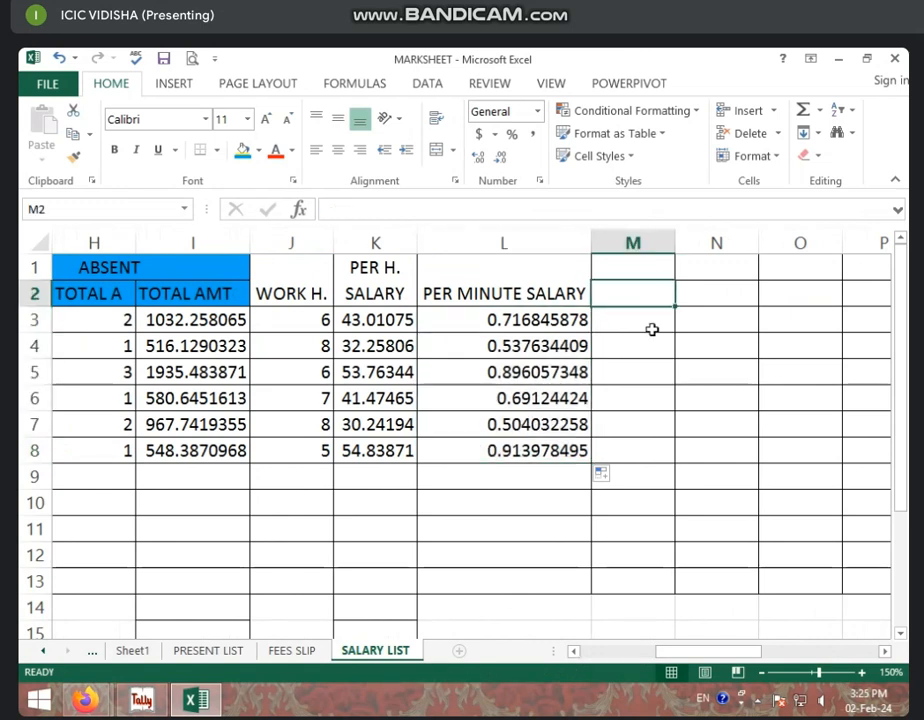
pyautogui.click(648, 336)
pyautogui.click(633, 276)
pyautogui.moveTo(633, 278); pyautogui.dragTo(643, 291)
pyautogui.click(436, 151)
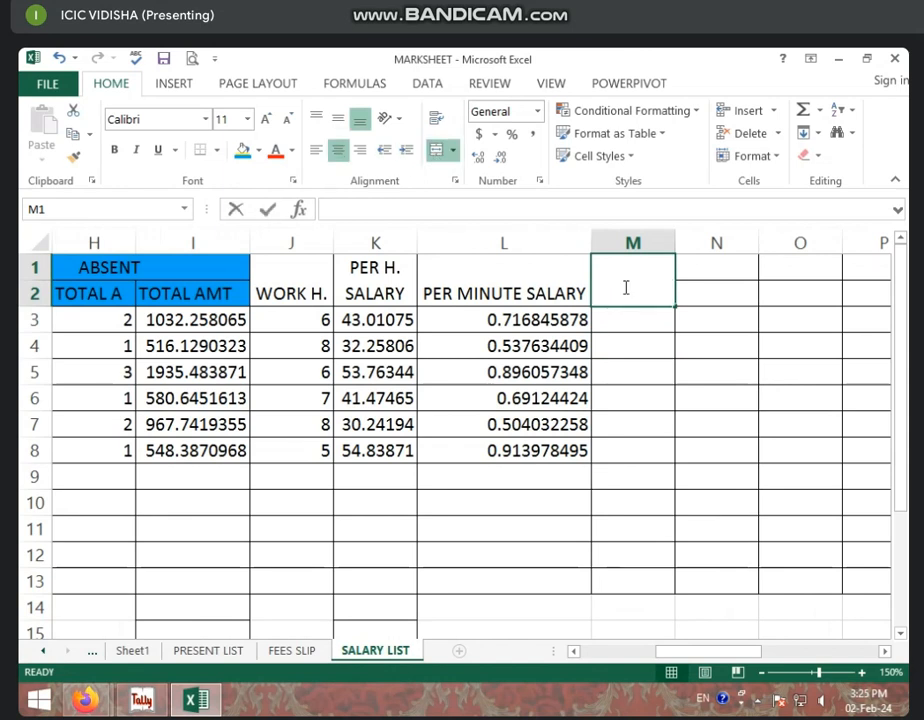
pyautogui.write('TOTAL ')
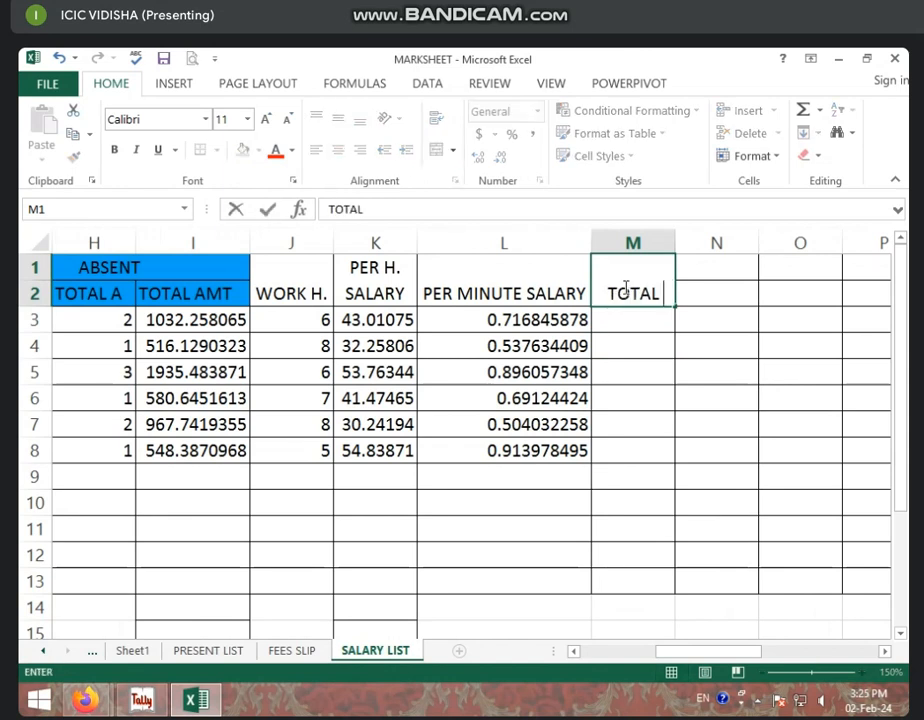
pyautogui.write('LET MIN')
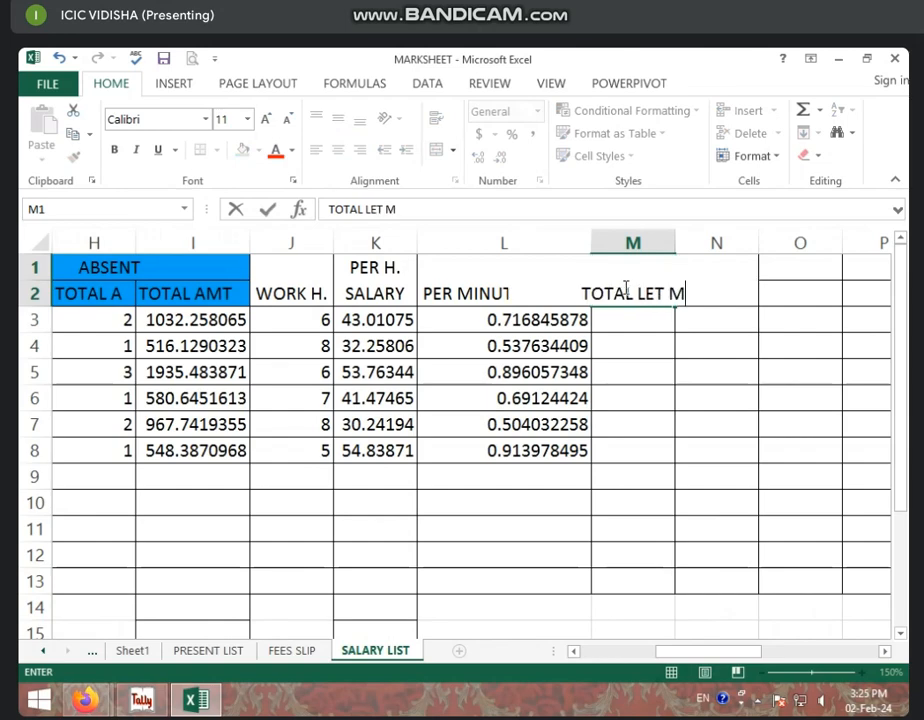